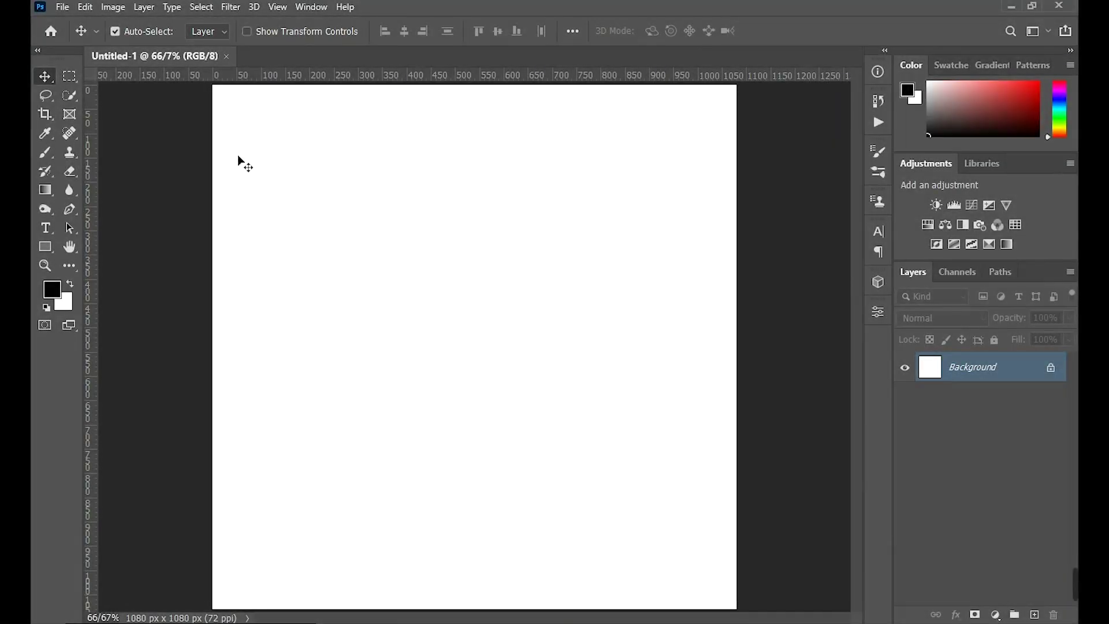
Open Photo.jpg from the New folder (1) on the Desktop
{"action": "left_click", "coordinate": [62, 7]}
{"action": "left_click", "coordinate": [81, 36]}
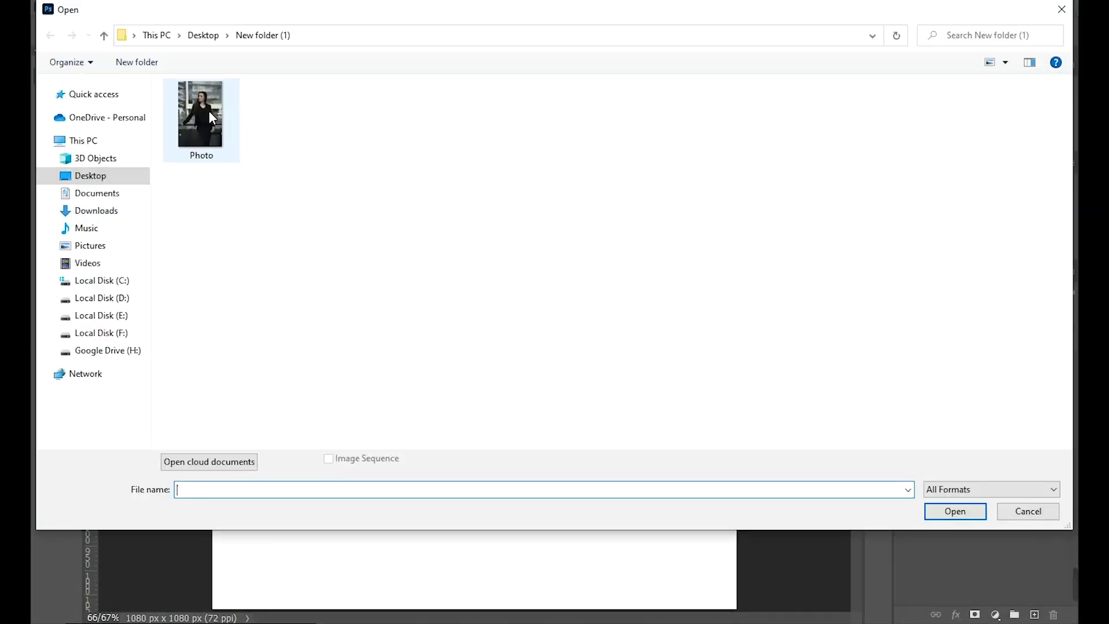
{"action": "left_click", "coordinate": [210, 111]}
{"action": "double_click", "coordinate": [210, 115]}
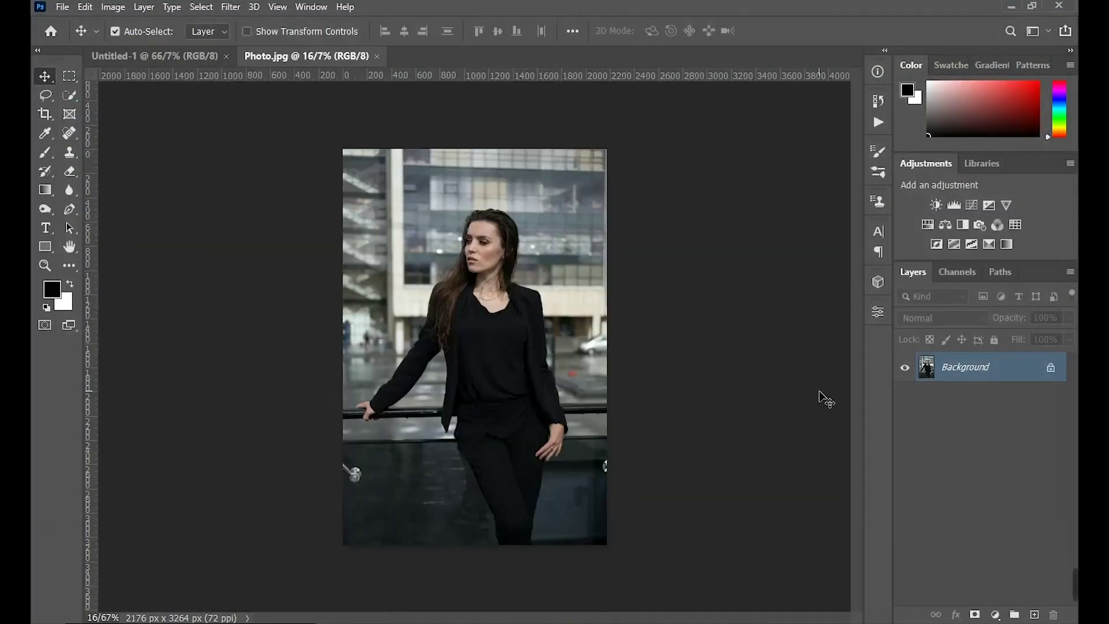
Duplicate the photo as Layer 1, convert it to a smart object, and launch Camera Raw Filter
{"action": "key", "text": "ctrl+j"}
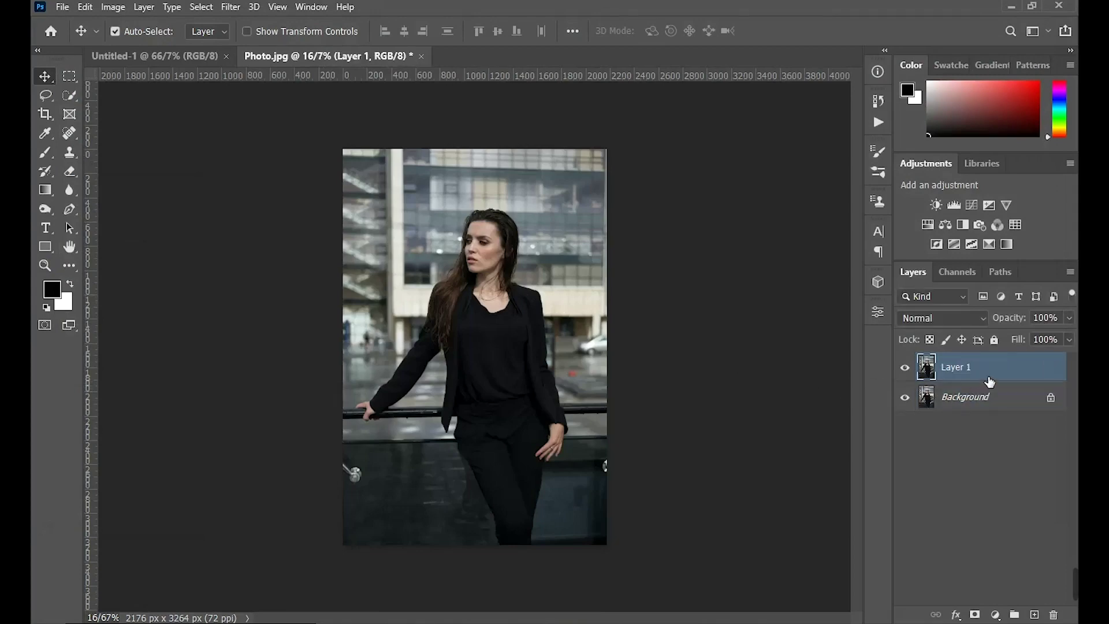
{"action": "right_click", "coordinate": [985, 379]}
{"action": "left_click", "coordinate": [915, 212]}
{"action": "left_click", "coordinate": [230, 6]}
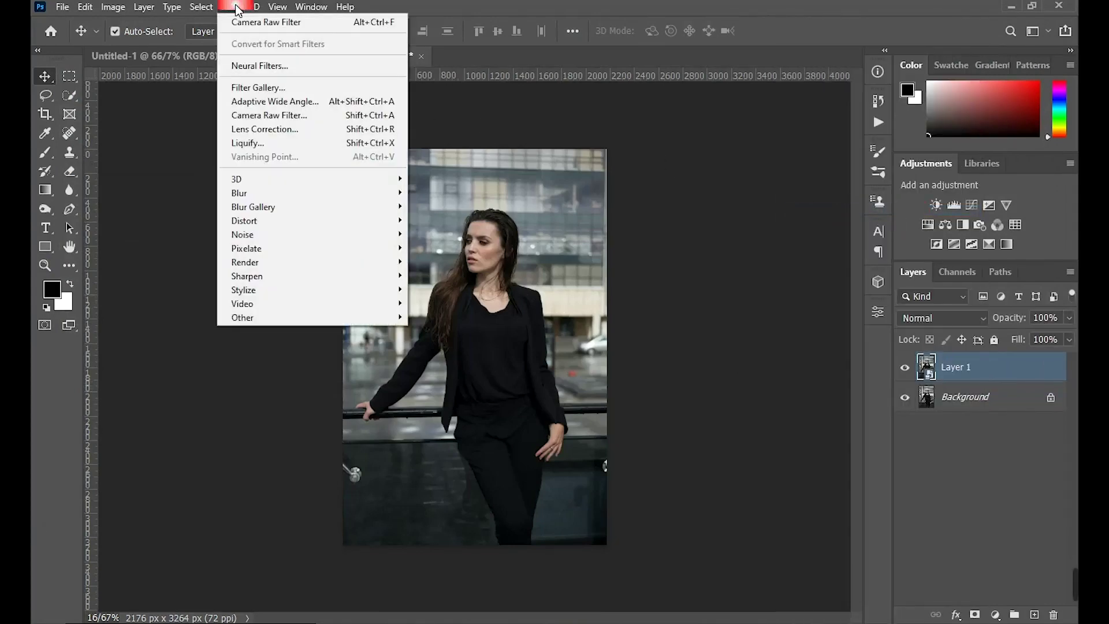
{"action": "left_click", "coordinate": [294, 115]}
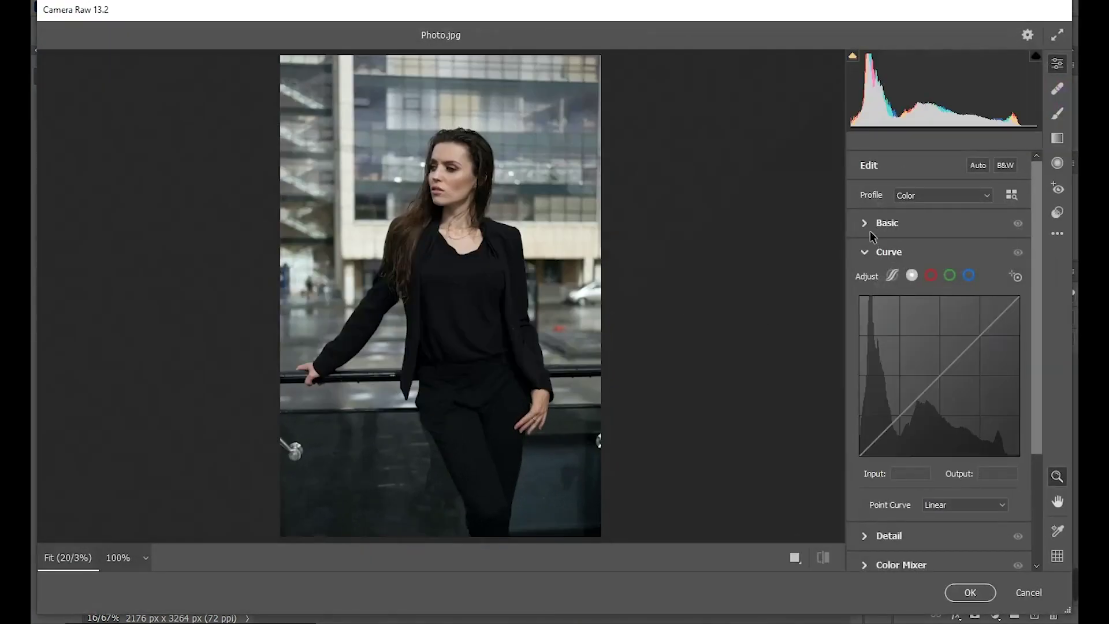
Set Temperature -12, Tint -19, Exposure +0.35, Highlights -47, Shadows +22, Whites +31, Blacks +36
{"action": "left_click", "coordinate": [870, 228]}
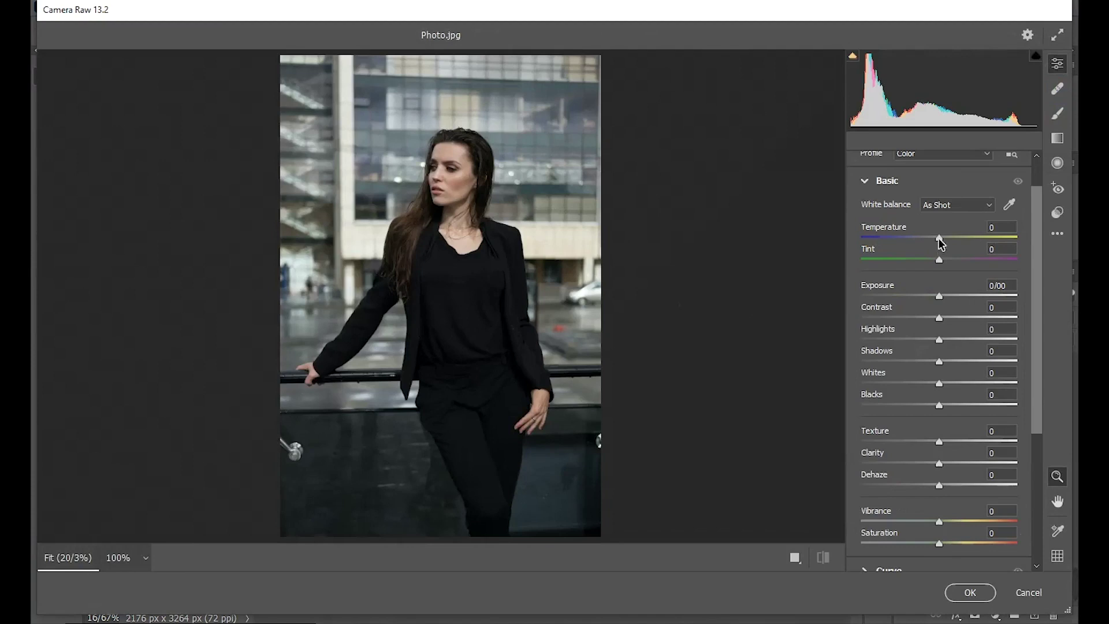
{"action": "left_click_drag", "start_coordinate": [939, 239], "coordinate": [926, 261]}
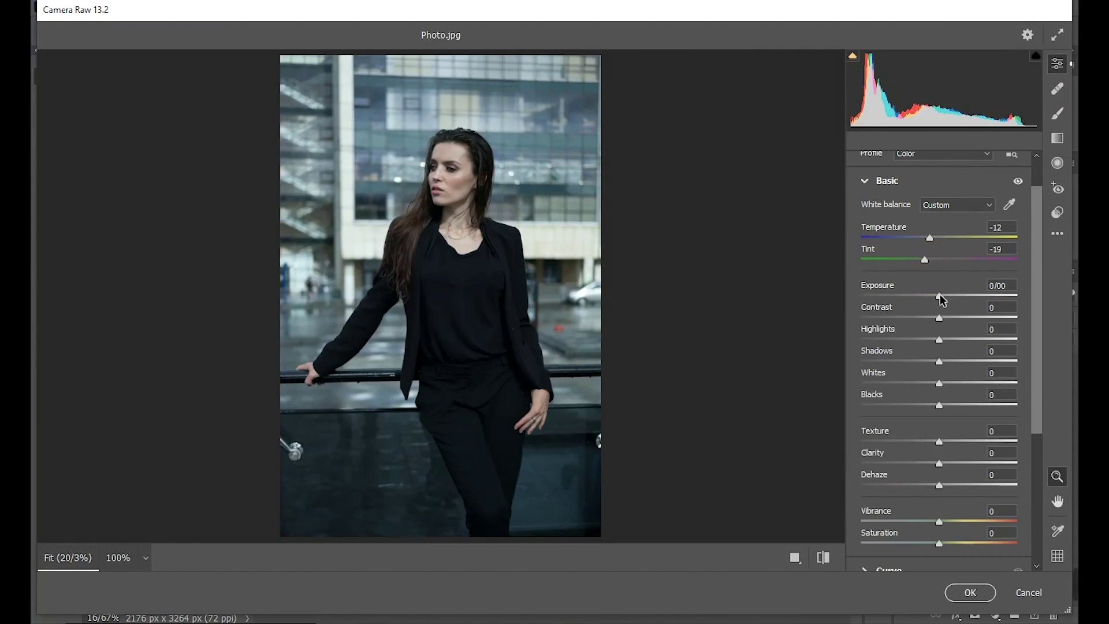
{"action": "left_click_drag", "start_coordinate": [940, 296], "coordinate": [945, 296]}
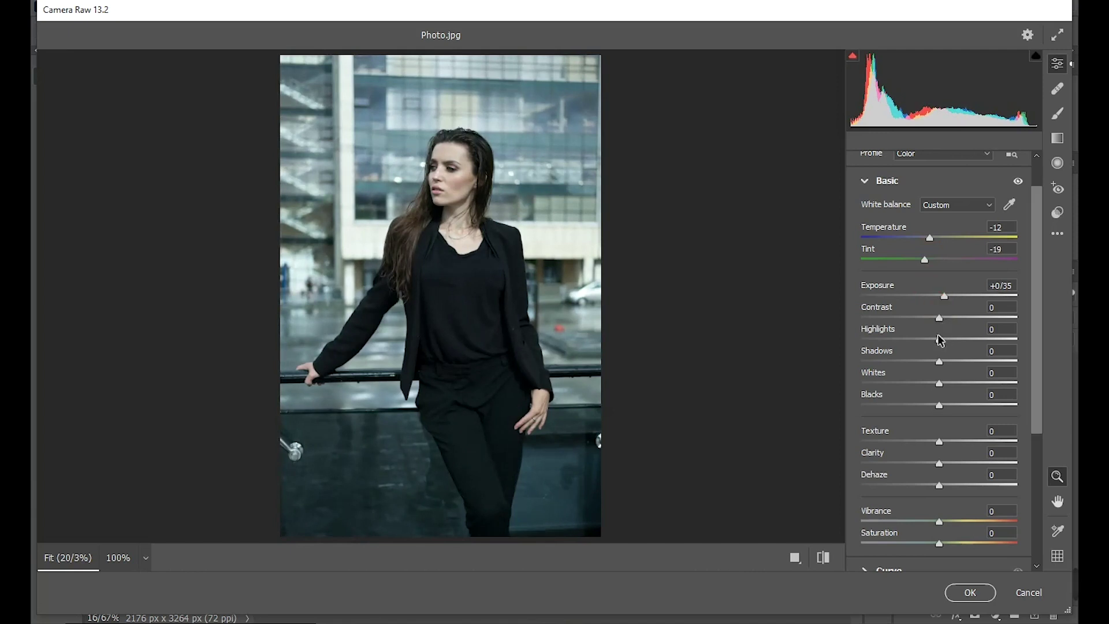
{"action": "left_click_drag", "start_coordinate": [940, 342], "coordinate": [903, 341]}
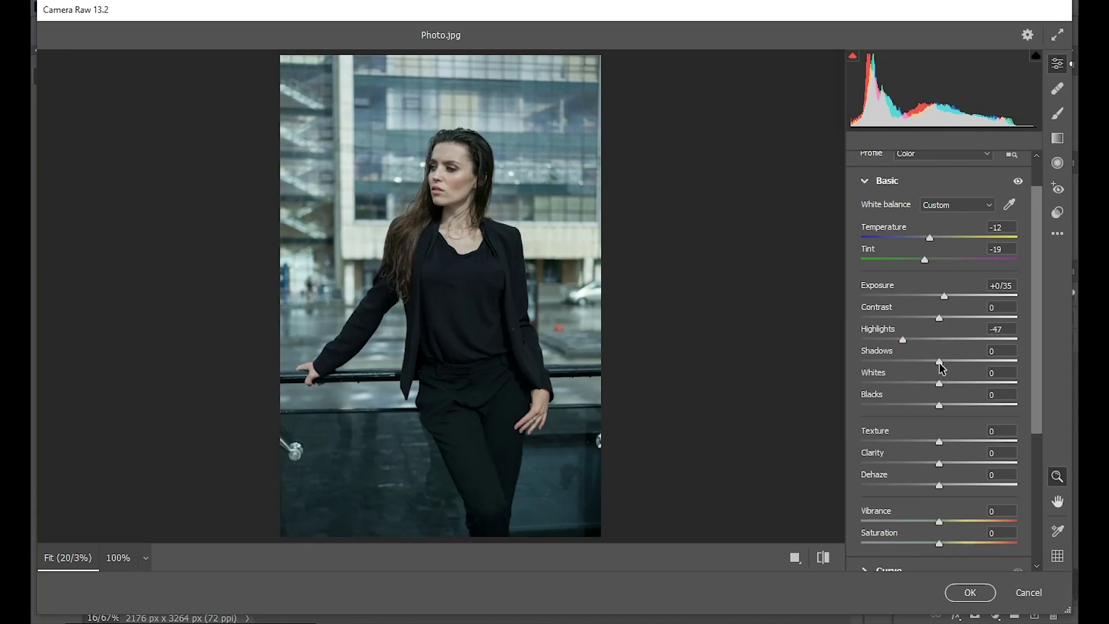
{"action": "left_click_drag", "start_coordinate": [940, 363], "coordinate": [959, 366]}
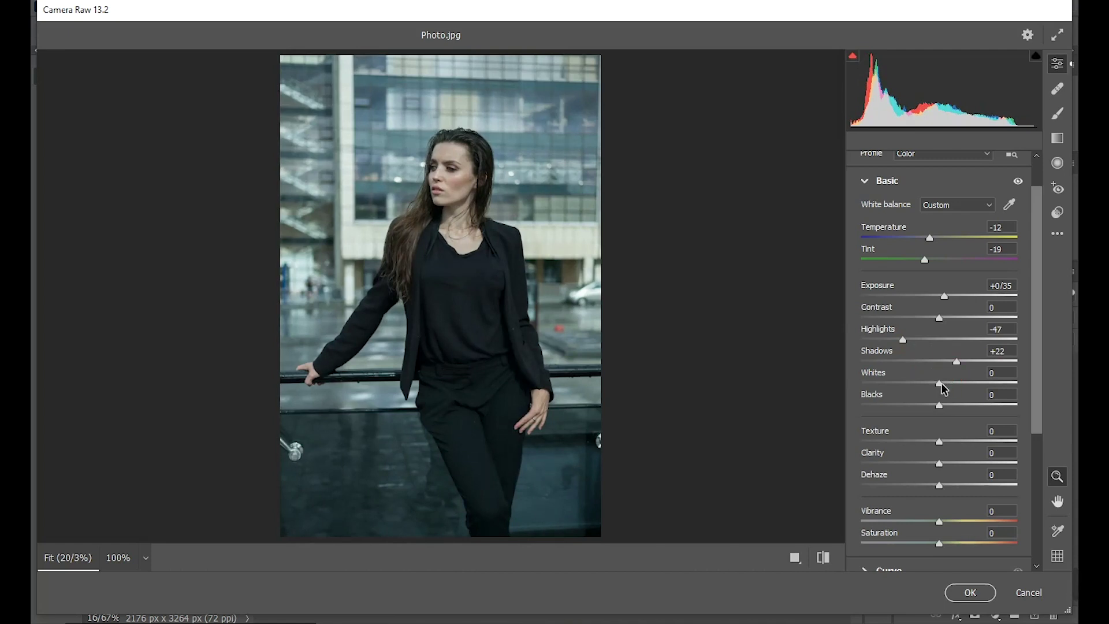
{"action": "left_click_drag", "start_coordinate": [942, 383], "coordinate": [966, 383]}
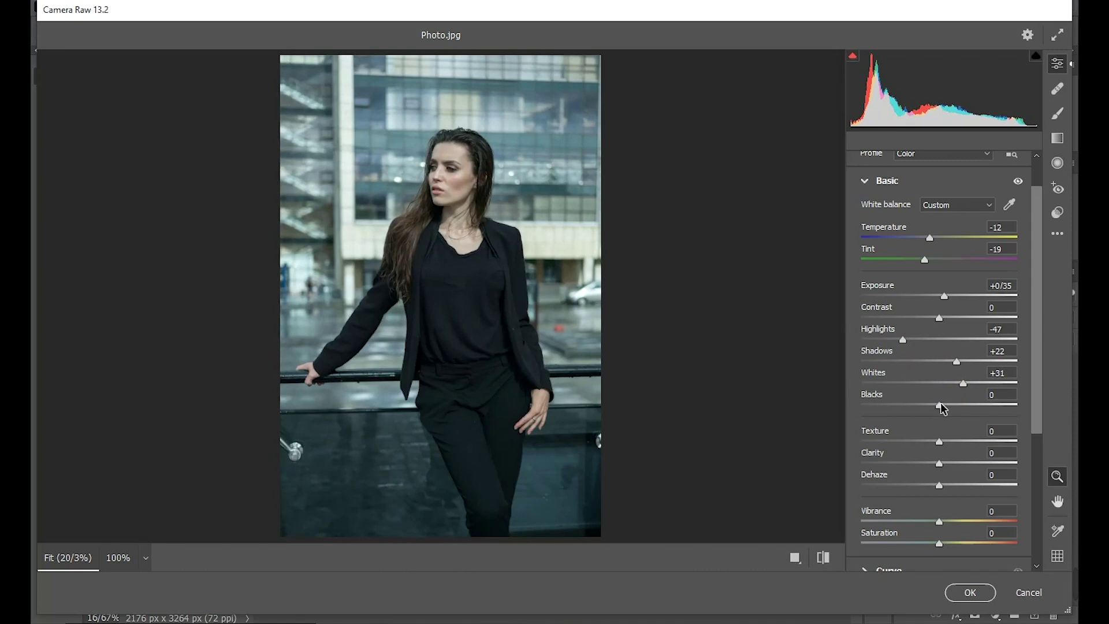
{"action": "left_click_drag", "start_coordinate": [941, 407], "coordinate": [970, 405]}
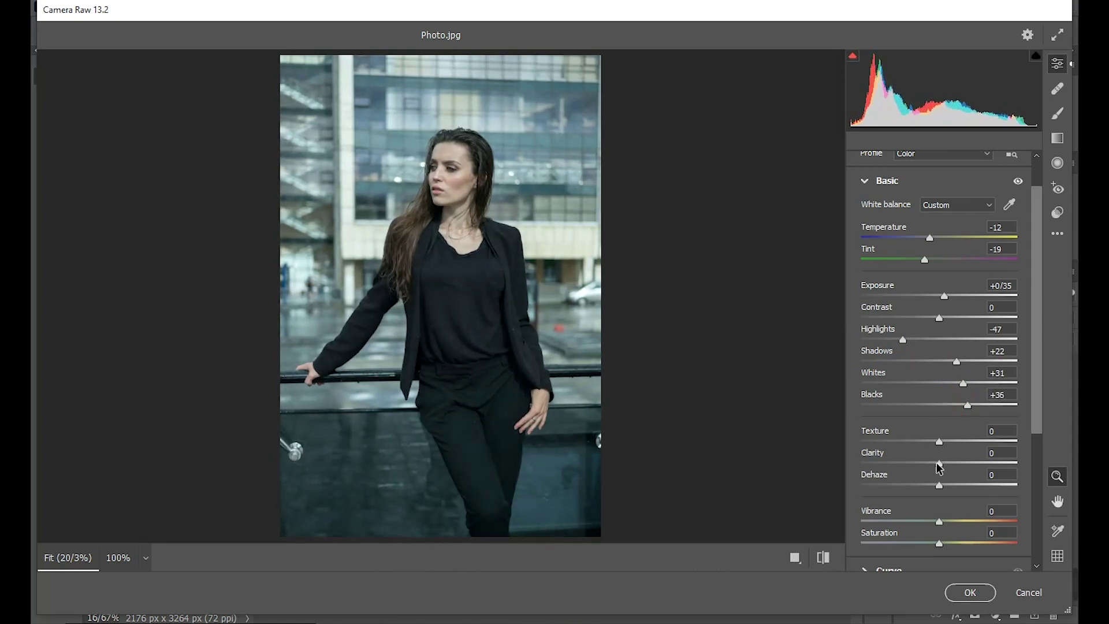
Raise Clarity to +50 and Vibrance to +87, and lower Saturation to -31
{"action": "mouse_move", "coordinate": [940, 468]}
{"action": "left_mouse_down"}
{"action": "mouse_move", "coordinate": [978, 464]}
{"action": "mouse_move", "coordinate": [949, 447]}
{"action": "left_mouse_up"}
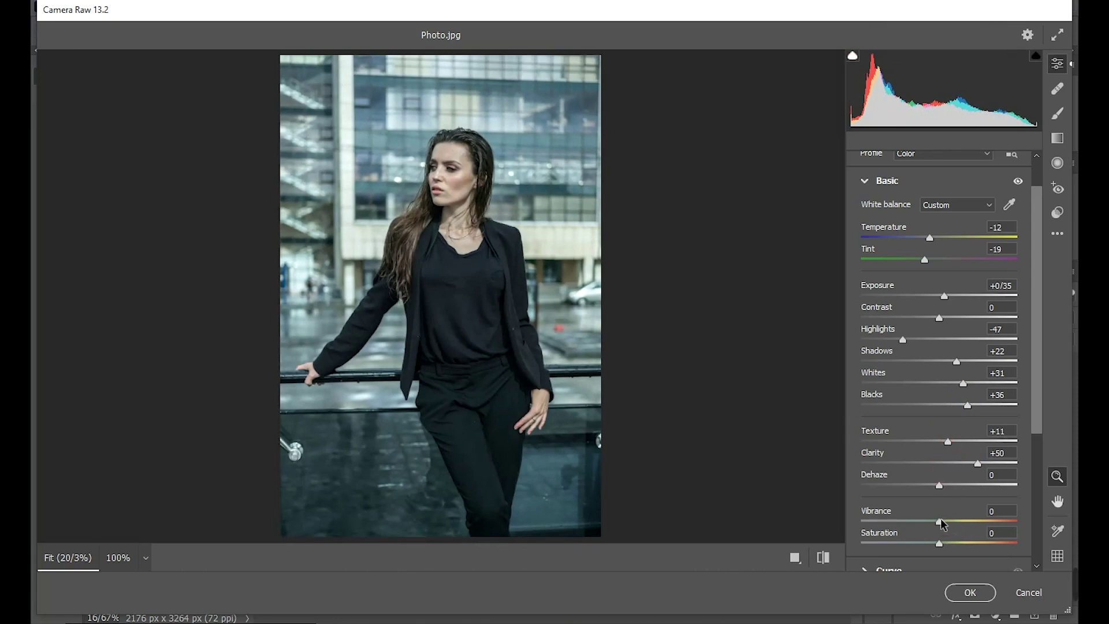
{"action": "left_click_drag", "start_coordinate": [941, 524], "coordinate": [1010, 524]}
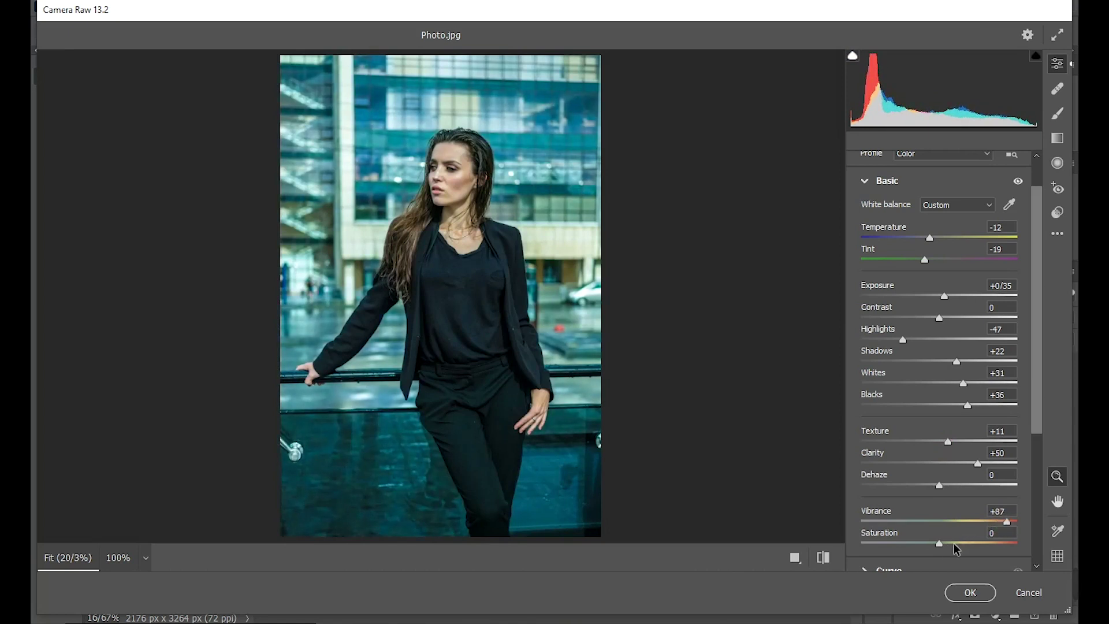
{"action": "left_click_drag", "start_coordinate": [940, 547], "coordinate": [918, 547]}
{"action": "scroll", "coordinate": [895, 509], "scroll_direction": "down", "scroll_amount": 3}
{"action": "scroll", "coordinate": [884, 450], "scroll_direction": "down", "scroll_amount": 2}
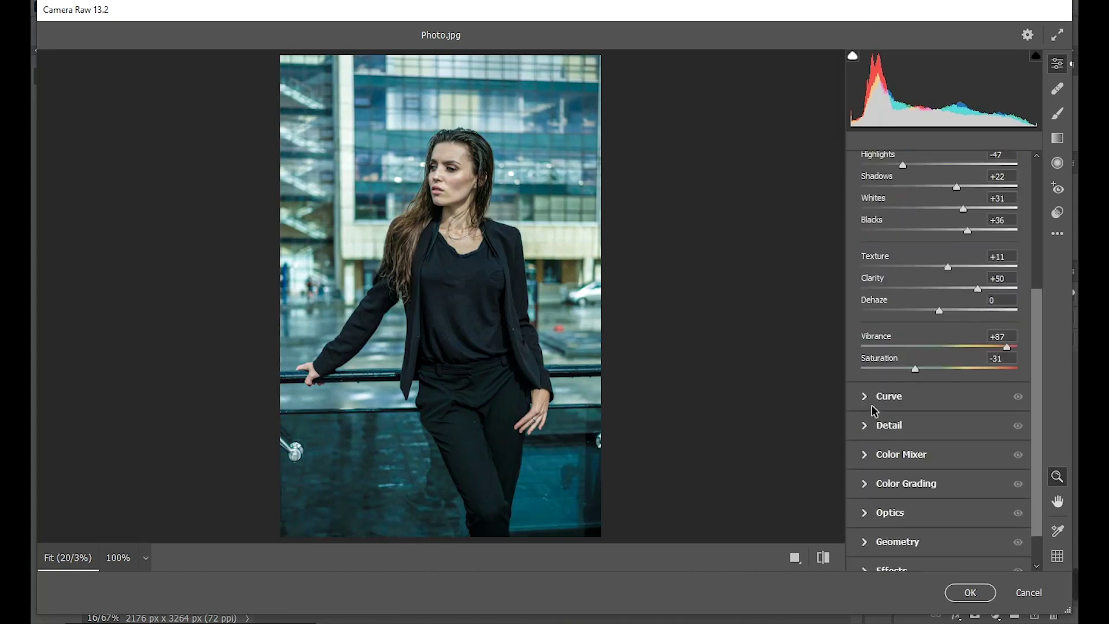
Expand the Curve panel and add a point at input 48, output 36
{"action": "left_click", "coordinate": [874, 404]}
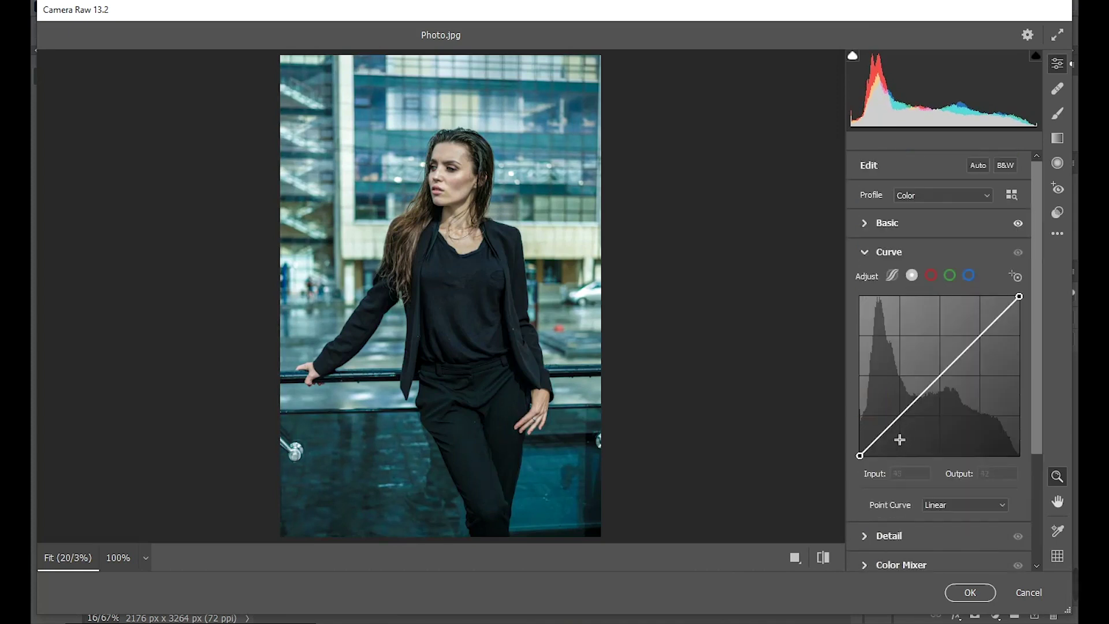
{"action": "left_click", "coordinate": [888, 430]}
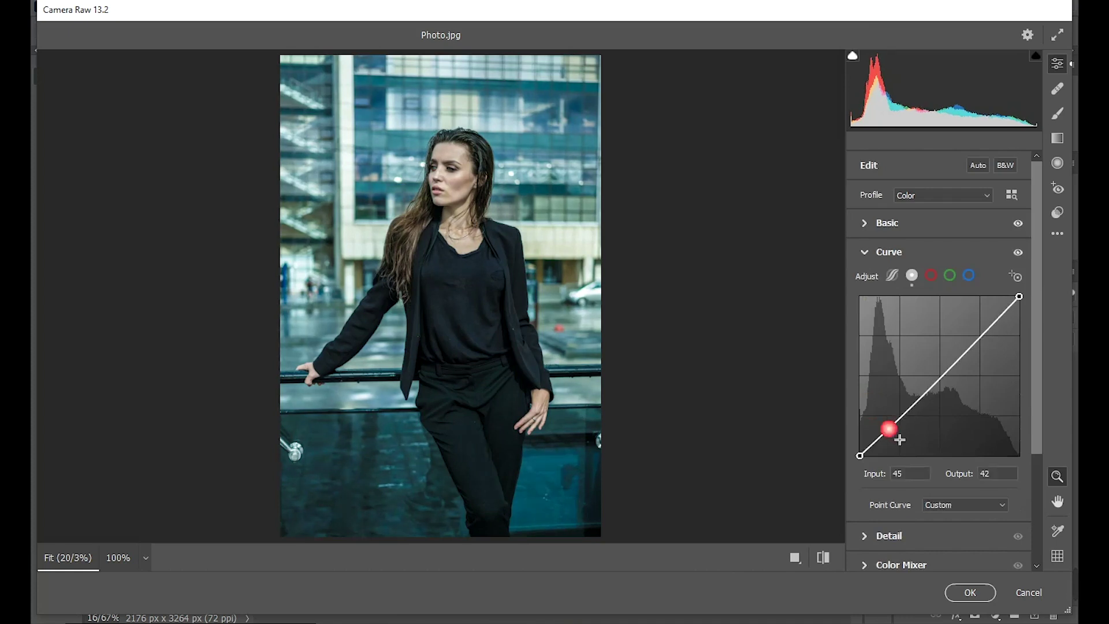
{"action": "double_click", "coordinate": [919, 479]}
{"action": "type", "text": "48"}
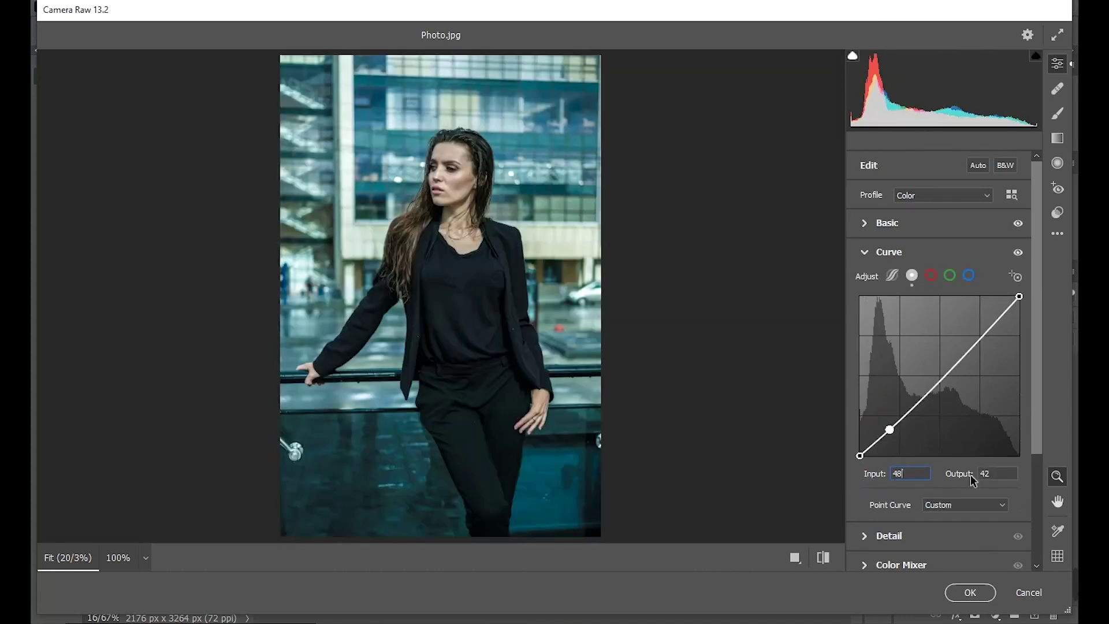
{"action": "double_click", "coordinate": [997, 480]}
{"action": "type", "text": "3"}
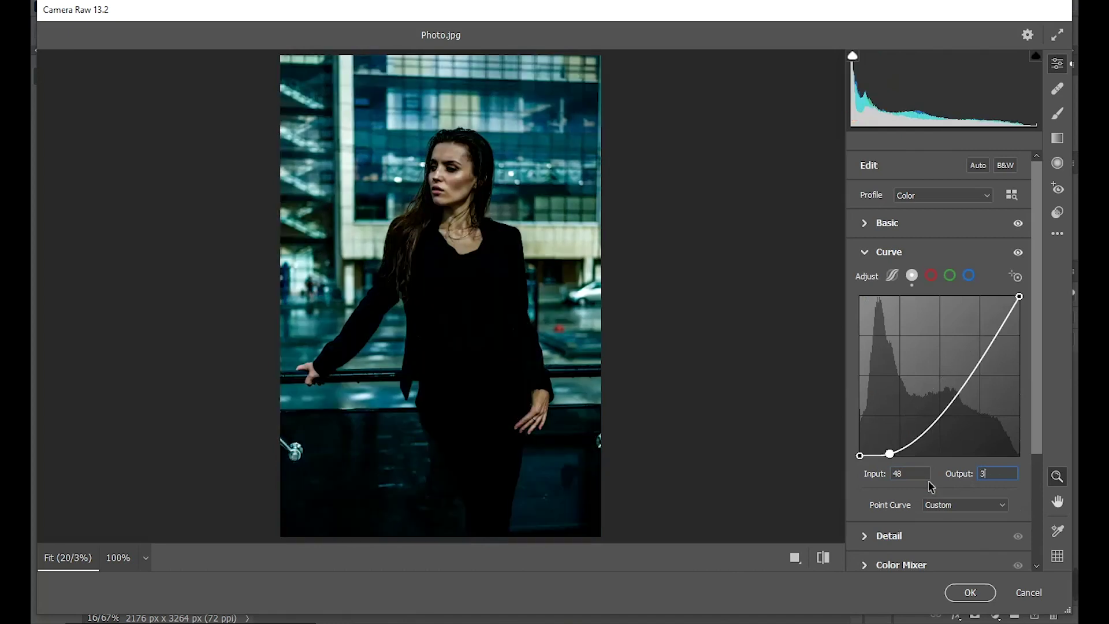
{"action": "type", "text": "6"}
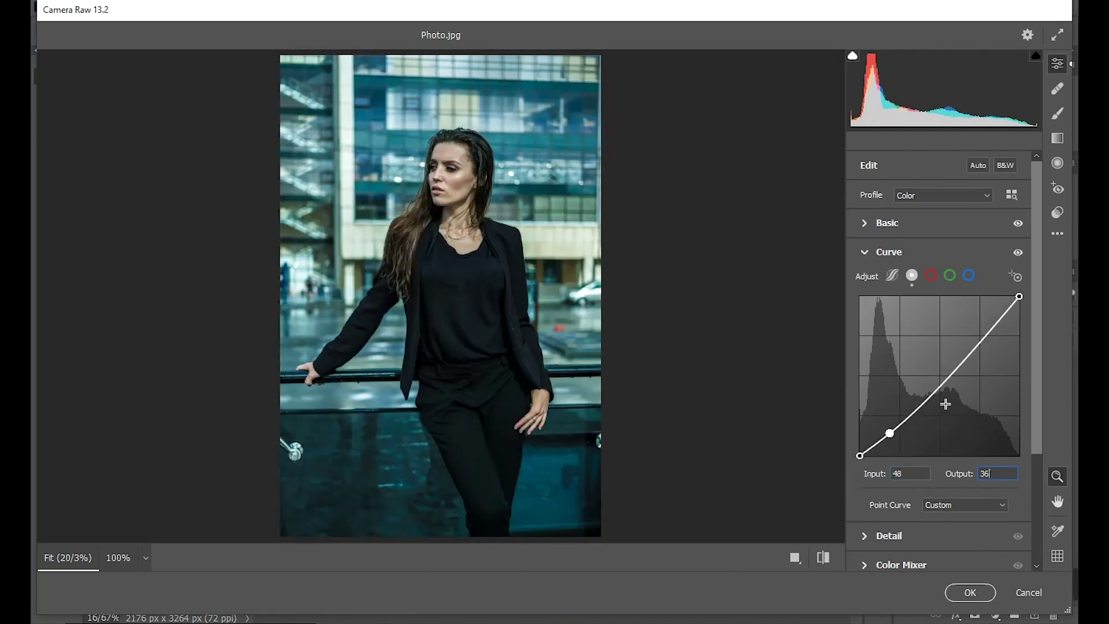
Add curve points at input 119 (output 94) and input 185 (output 182)
{"action": "left_click", "coordinate": [935, 394]}
{"action": "double_click", "coordinate": [918, 477]}
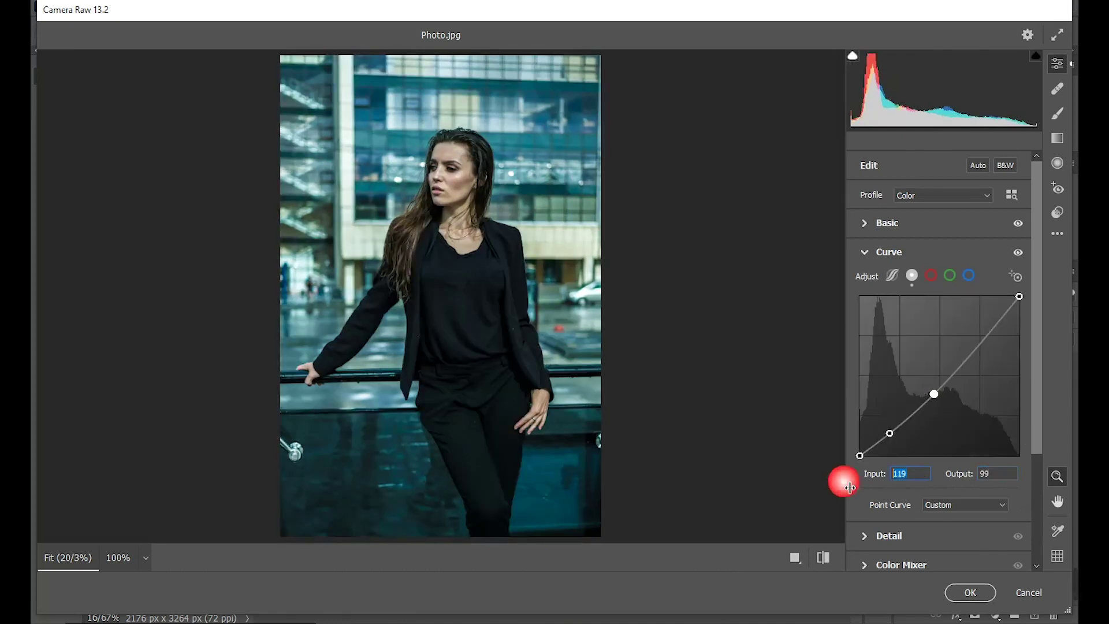
{"action": "type", "text": "119"}
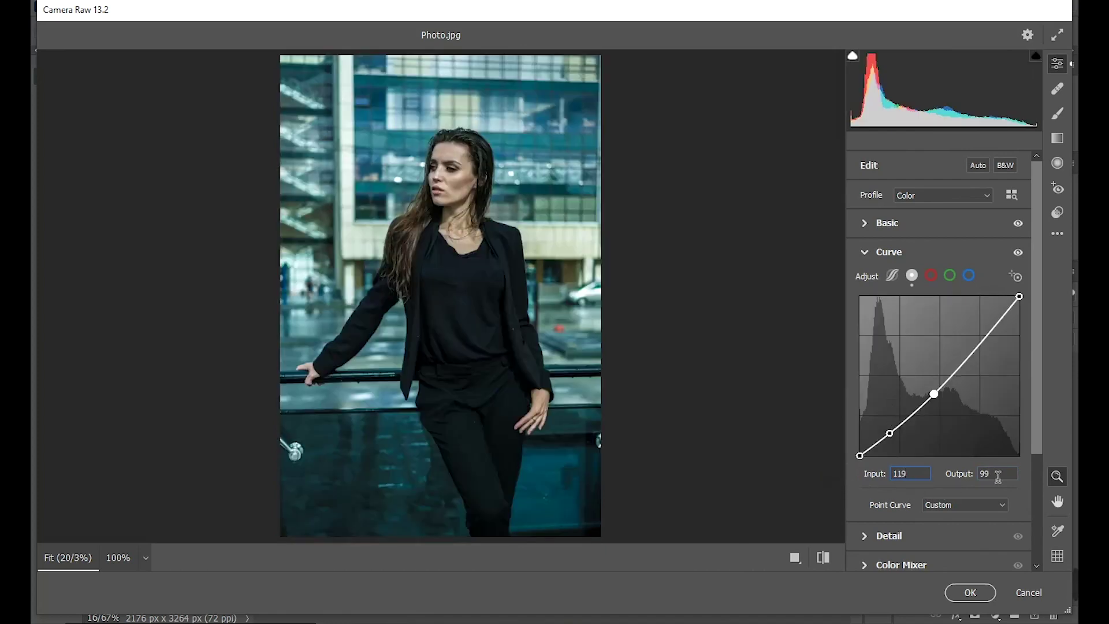
{"action": "type", "text": "9"}
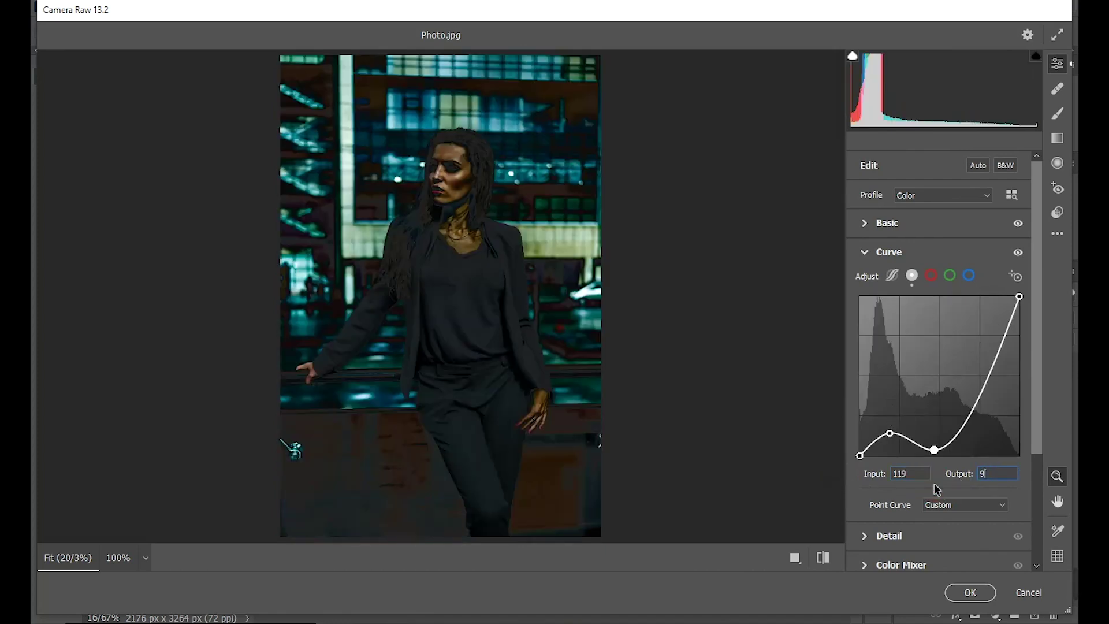
{"action": "type", "text": "4"}
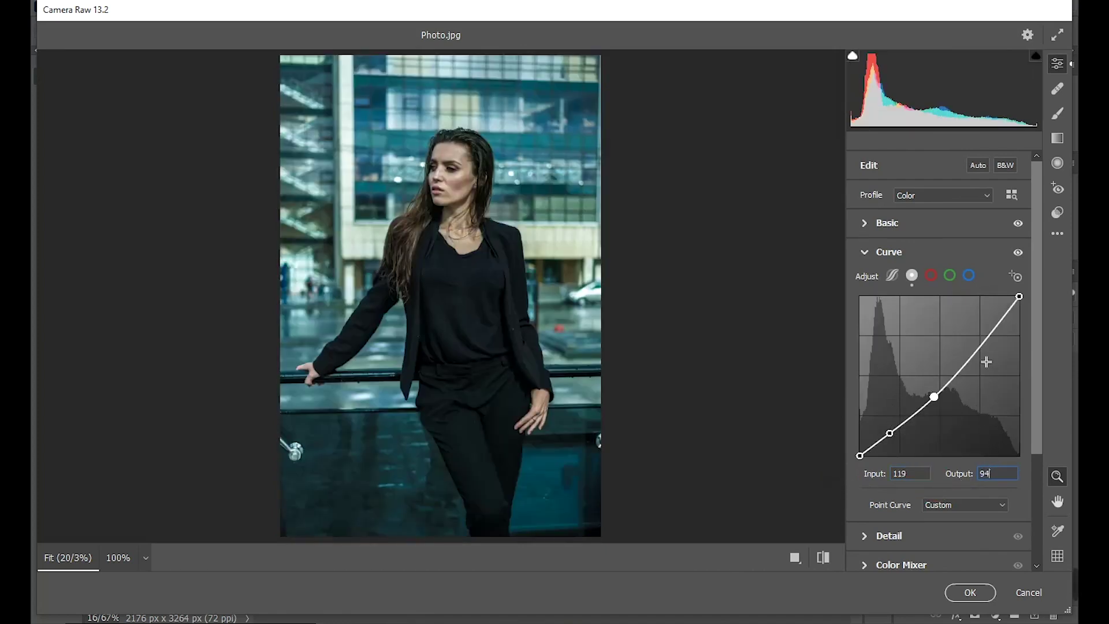
{"action": "left_click", "coordinate": [975, 352]}
{"action": "left_click", "coordinate": [915, 474]}
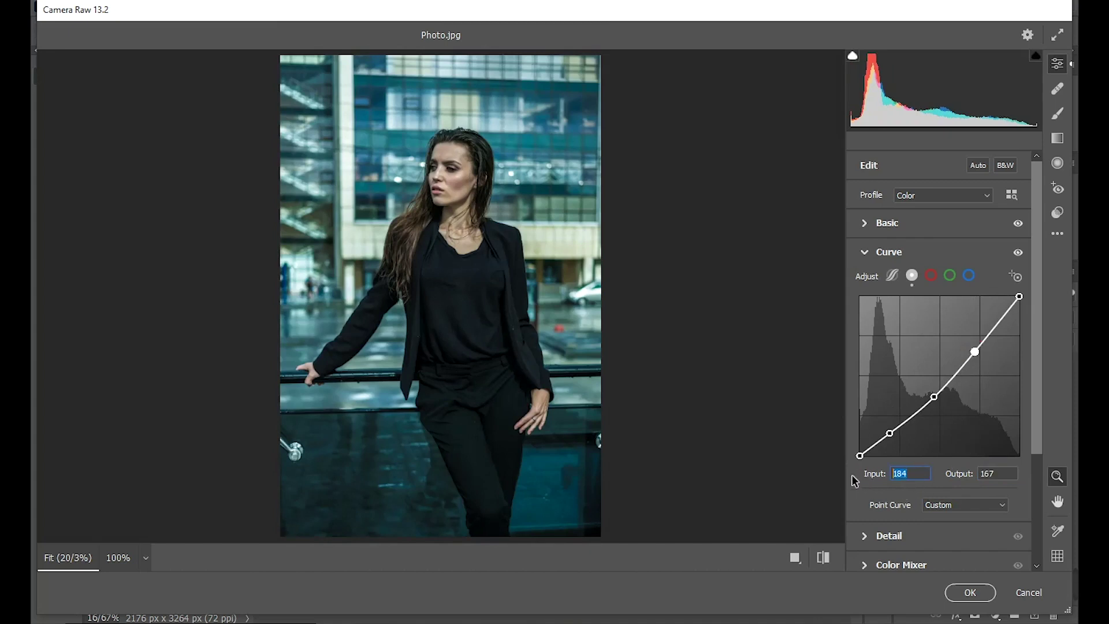
{"action": "type", "text": "185"}
{"action": "left_click", "coordinate": [1001, 479]}
{"action": "type", "text": "18"}
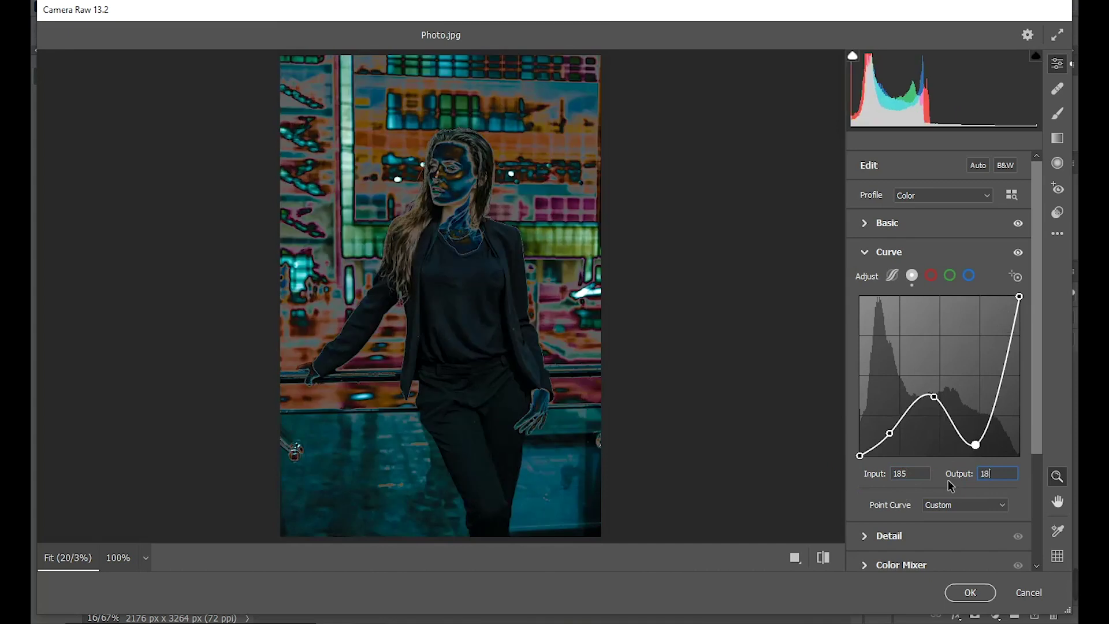
{"action": "type", "text": "2"}
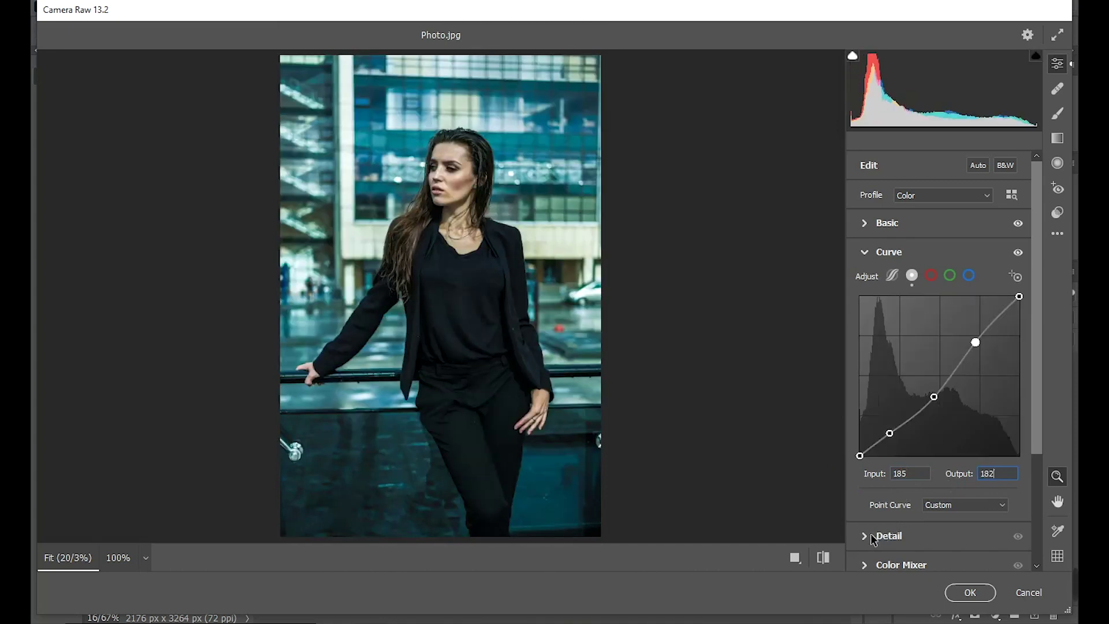
Set Sharpening 22 with Detail 14 and Noise Reduction 14, checking at 100% zoom
{"action": "left_click", "coordinate": [872, 537]}
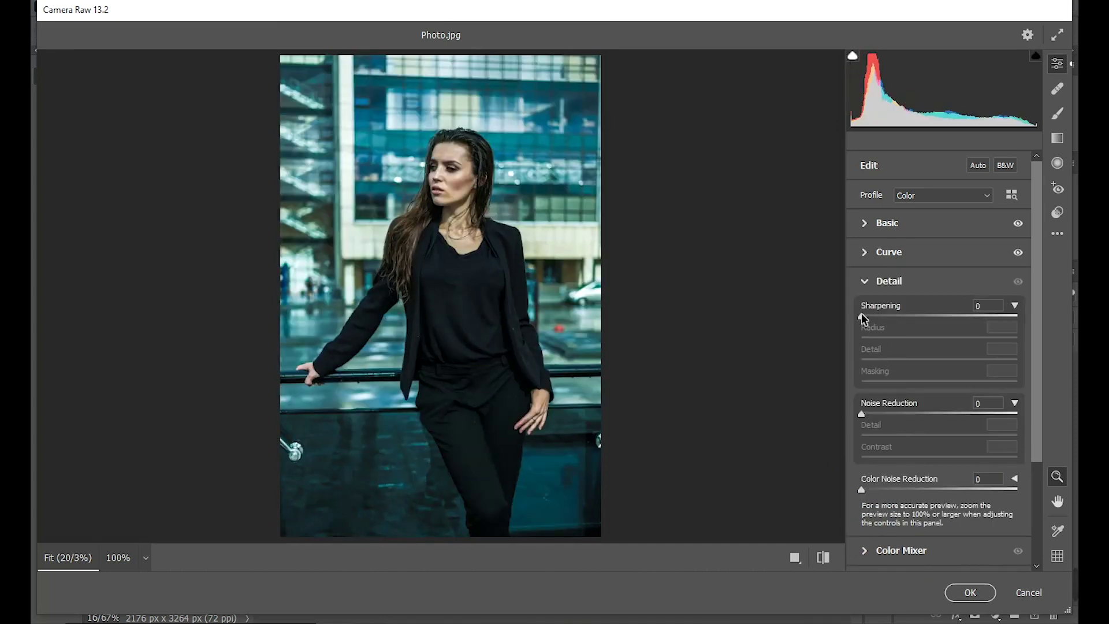
{"action": "left_click_drag", "start_coordinate": [862, 316], "coordinate": [885, 316]}
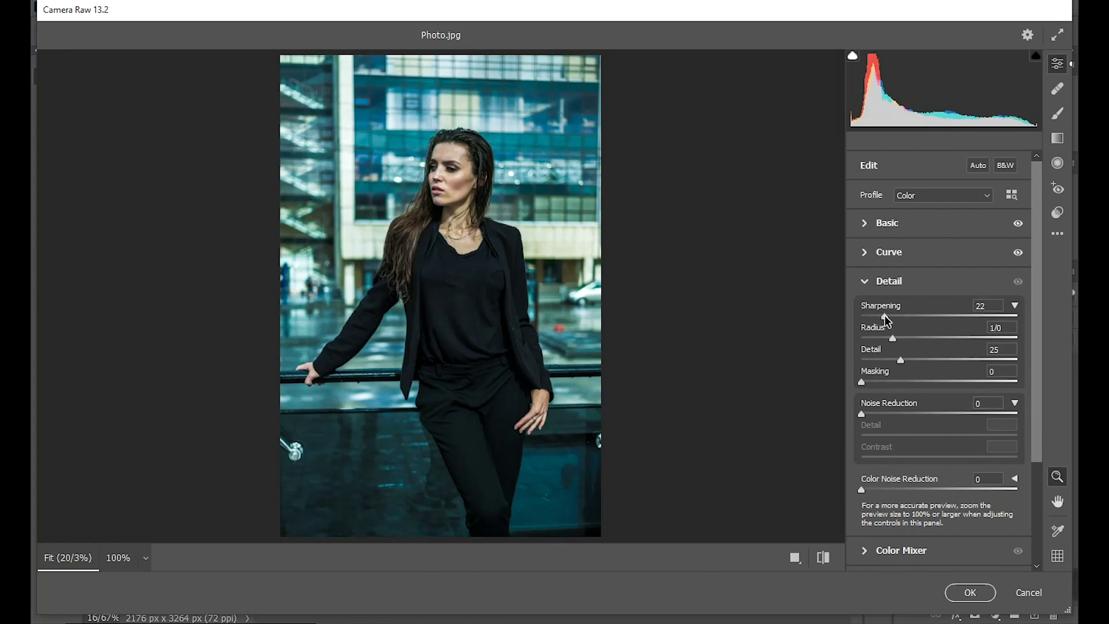
{"action": "left_click", "coordinate": [886, 318]}
{"action": "left_click", "coordinate": [436, 190]}
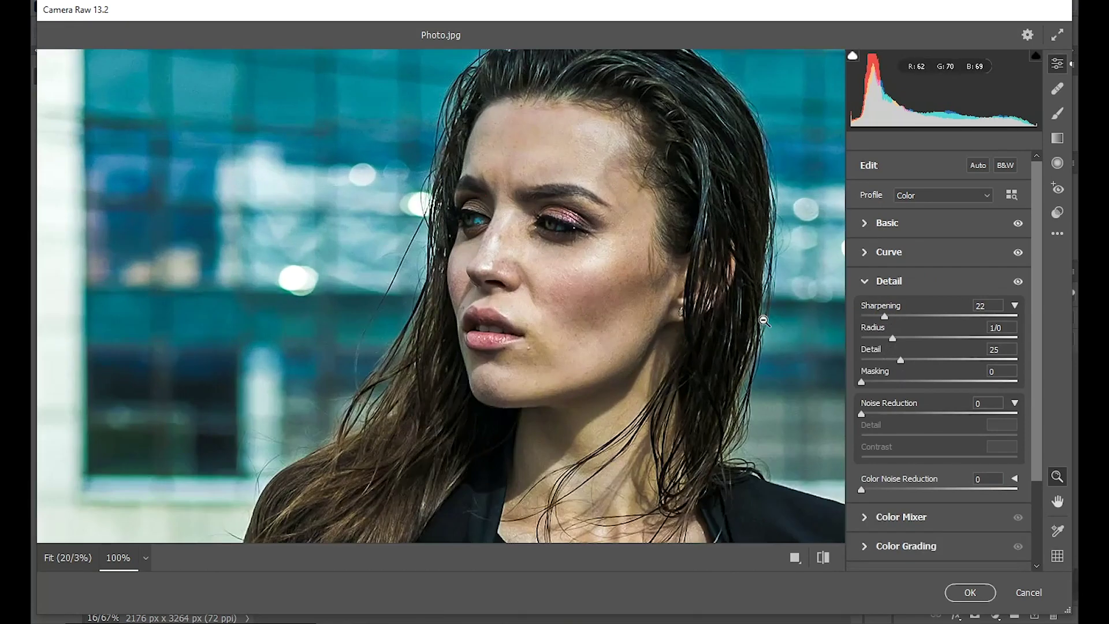
{"action": "left_click_drag", "start_coordinate": [901, 360], "coordinate": [883, 362]}
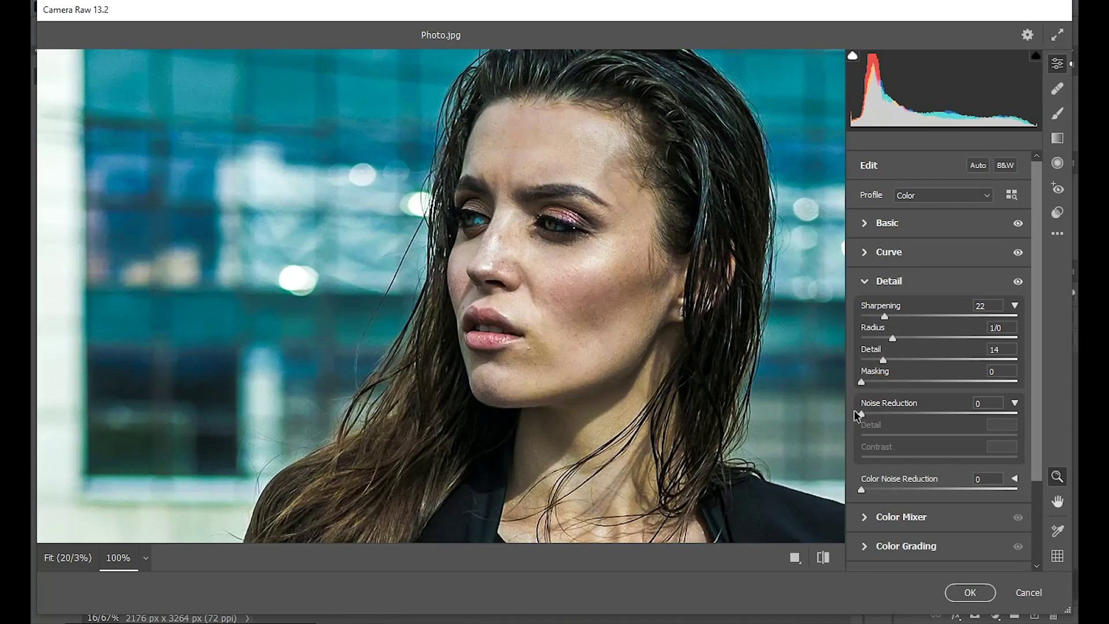
{"action": "left_click_drag", "start_coordinate": [862, 415], "coordinate": [883, 412]}
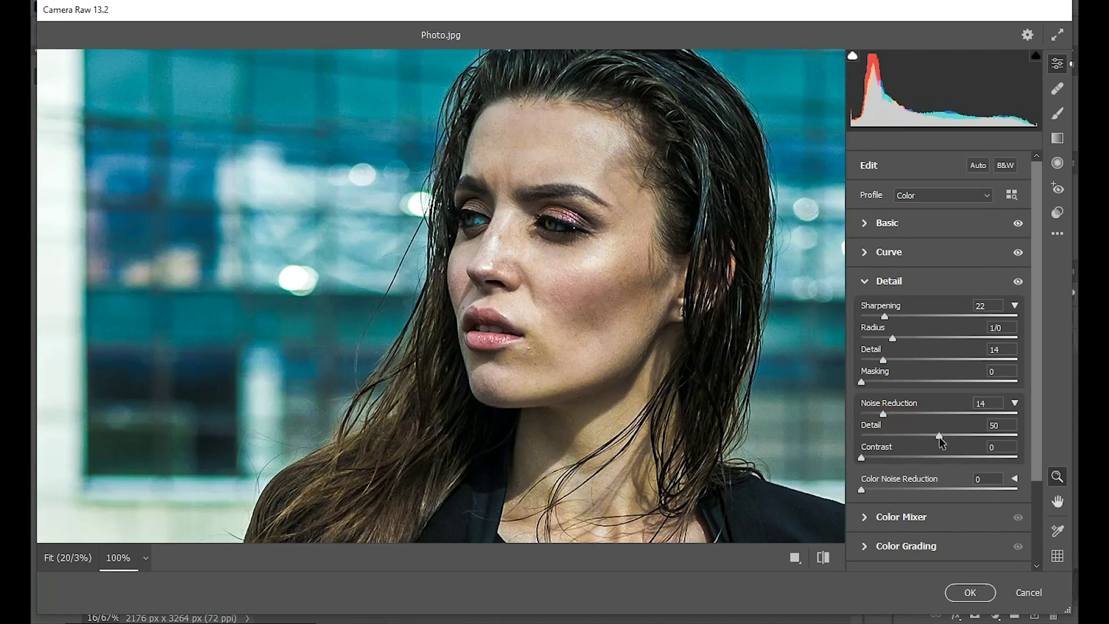
{"action": "left_click_drag", "start_coordinate": [940, 436], "coordinate": [911, 438]}
Expand the Color Mixer and shift the Reds hue slightly
{"action": "left_click", "coordinate": [862, 518]}
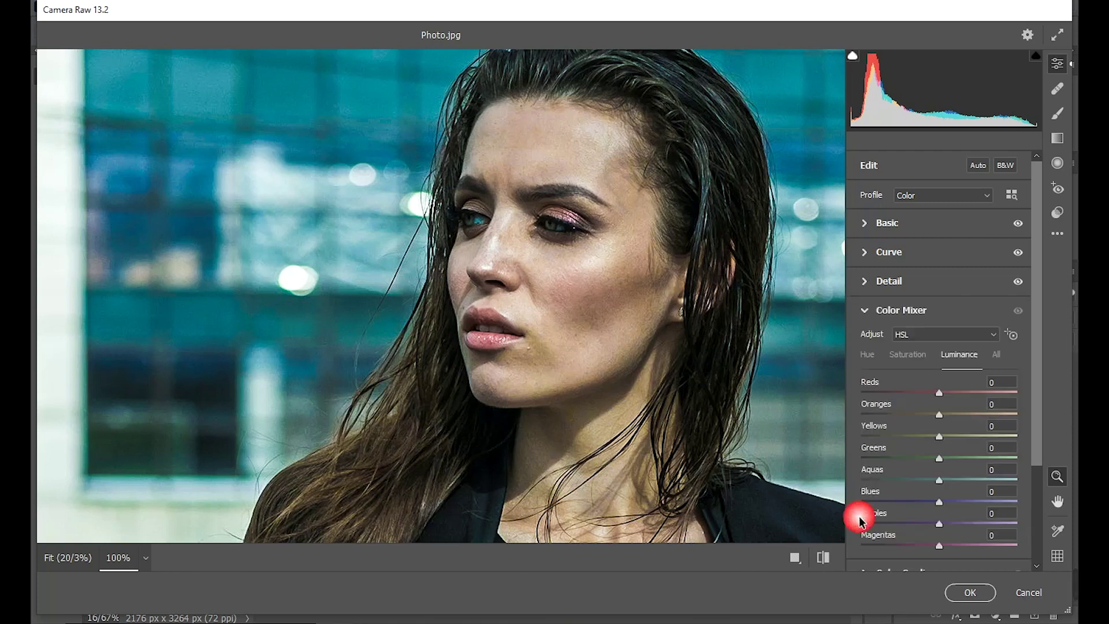
{"action": "left_click", "coordinate": [701, 343]}
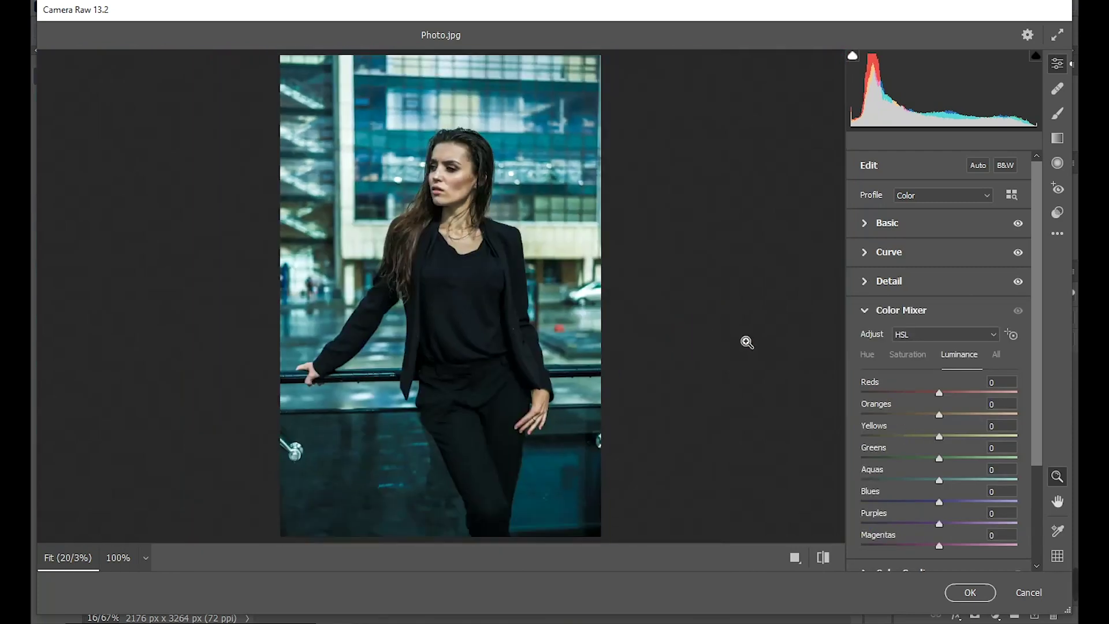
{"action": "left_click", "coordinate": [867, 354]}
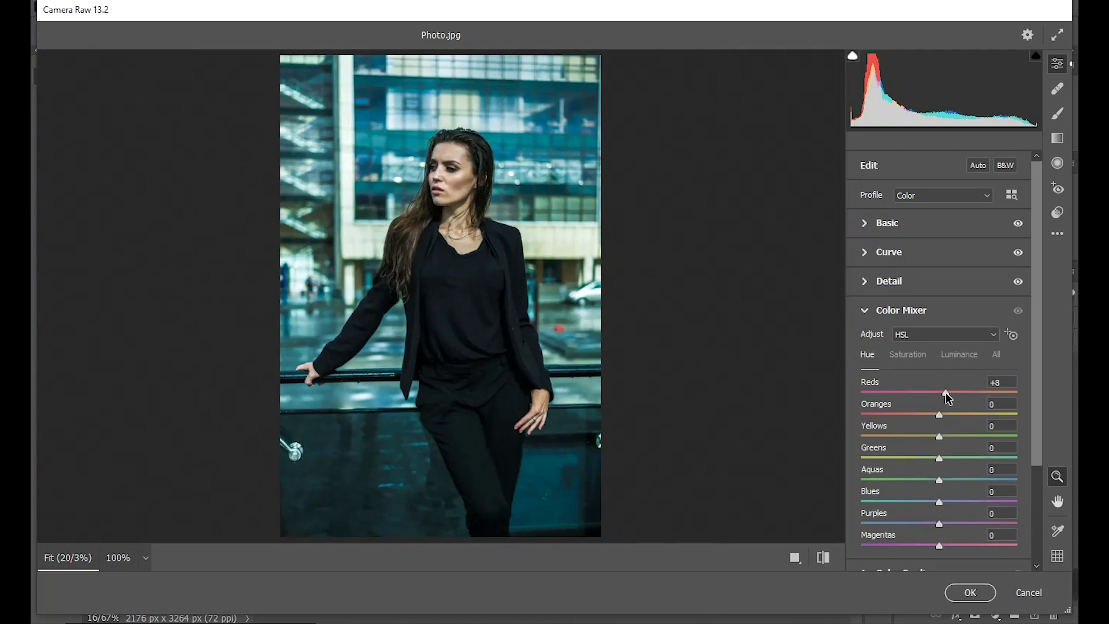
{"action": "left_click_drag", "start_coordinate": [946, 392], "coordinate": [926, 414]}
Set saturation Reds +59, Oranges +36, Yellows -17, others -100, and Reds luminance -70
{"action": "left_click", "coordinate": [909, 355]}
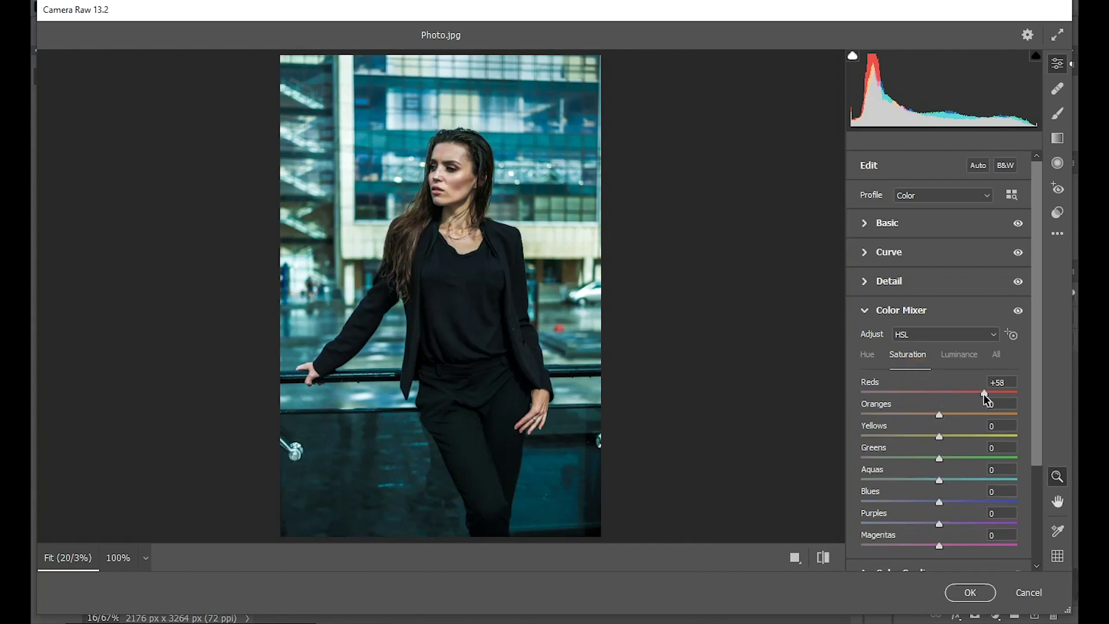
{"action": "left_click_drag", "start_coordinate": [985, 393], "coordinate": [964, 414]}
{"action": "left_click_drag", "start_coordinate": [940, 437], "coordinate": [830, 462]}
{"action": "left_click_drag", "start_coordinate": [940, 480], "coordinate": [824, 482]}
{"action": "mouse_move", "coordinate": [940, 503]}
{"action": "left_mouse_down"}
{"action": "mouse_move", "coordinate": [822, 512]}
{"action": "mouse_move", "coordinate": [845, 529]}
{"action": "mouse_move", "coordinate": [835, 546]}
{"action": "left_mouse_up"}
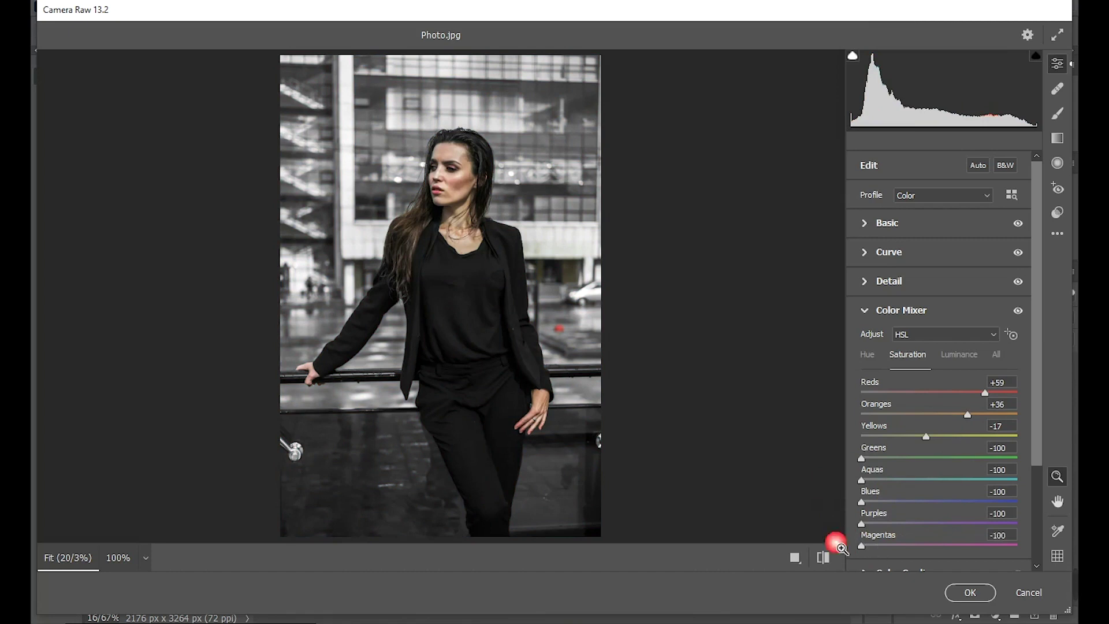
{"action": "left_click", "coordinate": [959, 354]}
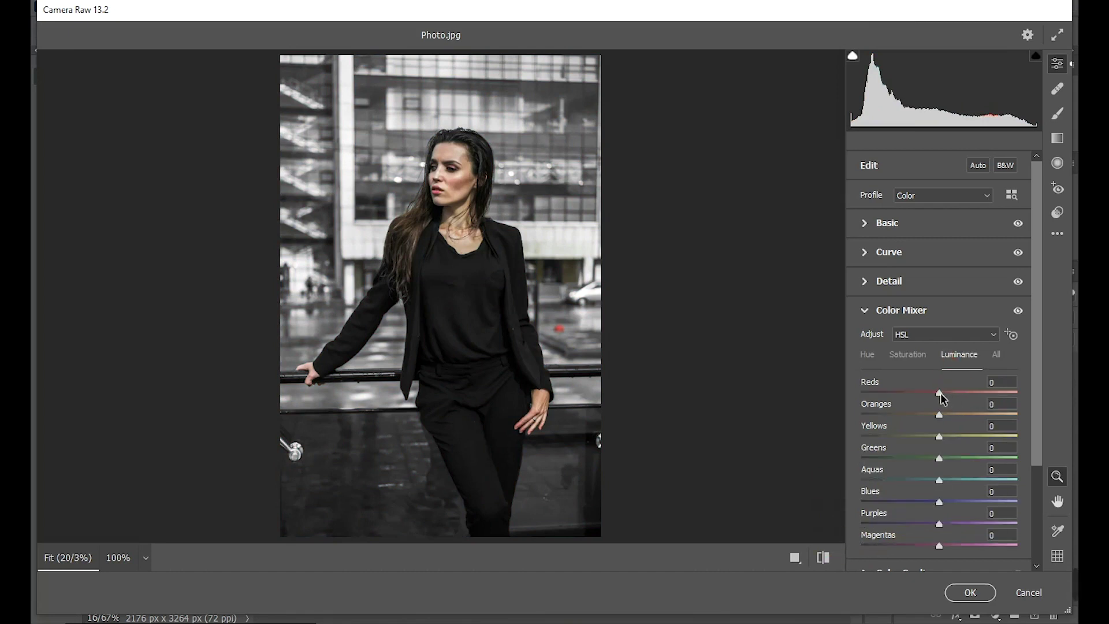
{"action": "left_click_drag", "start_coordinate": [941, 393], "coordinate": [886, 394]}
Give the Color Grading shadows Hue 232, Saturation 26 and Luminance -46
{"action": "scroll", "coordinate": [899, 516], "scroll_direction": "down", "scroll_amount": 3}
{"action": "left_click", "coordinate": [882, 442]}
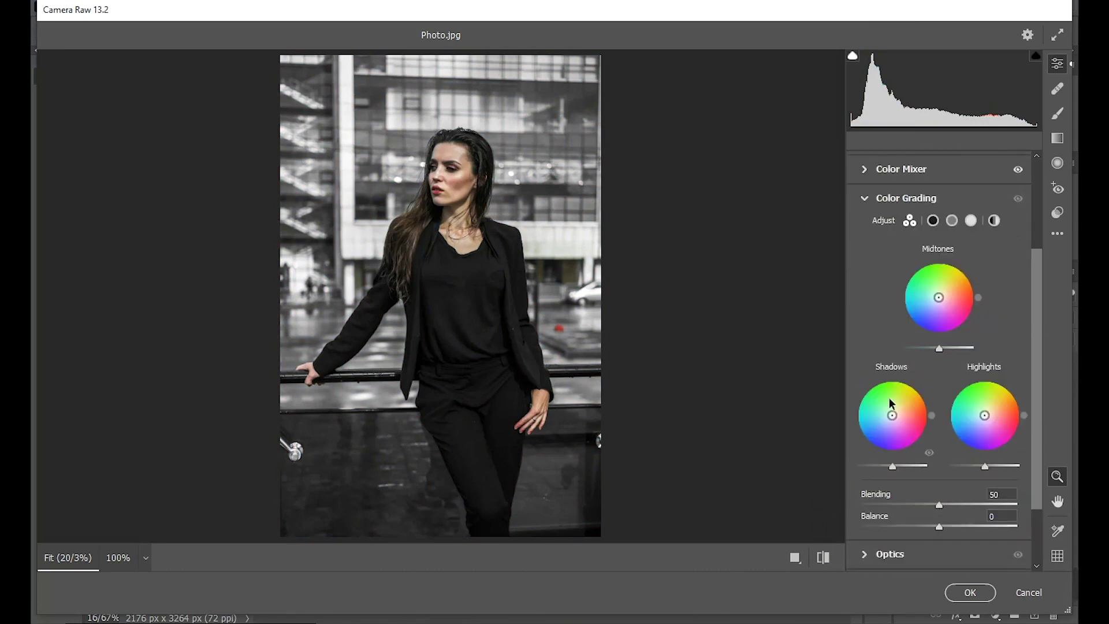
{"action": "left_click", "coordinate": [936, 222]}
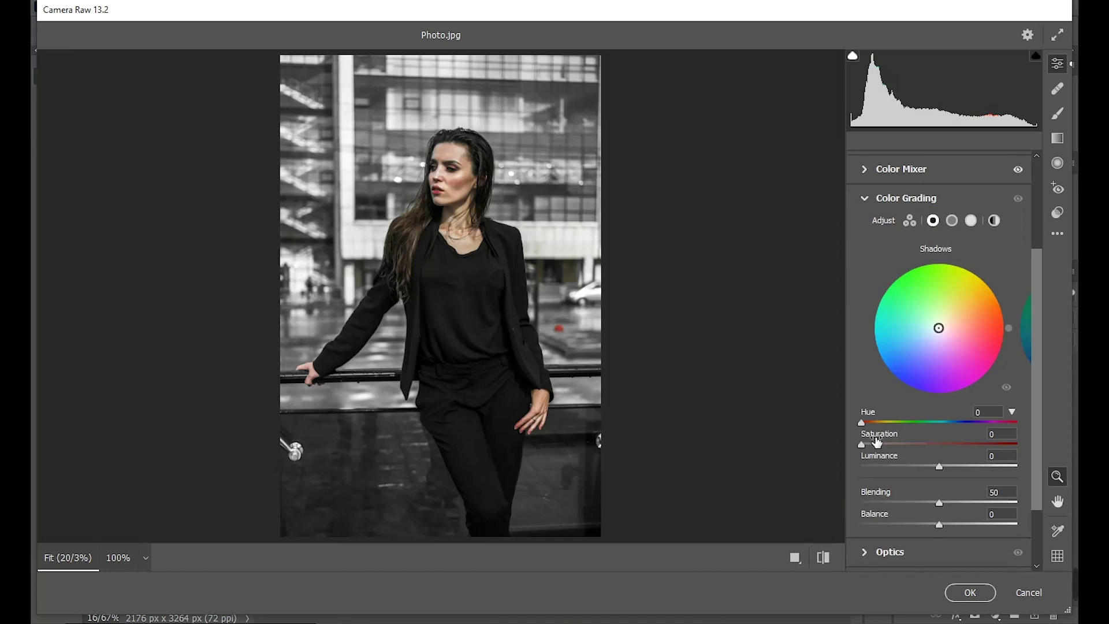
{"action": "left_click_drag", "start_coordinate": [863, 426], "coordinate": [963, 423]}
{"action": "mouse_move", "coordinate": [862, 444]}
{"action": "left_mouse_down"}
{"action": "mouse_move", "coordinate": [903, 445]}
{"action": "mouse_move", "coordinate": [914, 465]}
{"action": "mouse_move", "coordinate": [903, 465]}
{"action": "left_mouse_up"}
{"action": "left_click", "coordinate": [937, 459]}
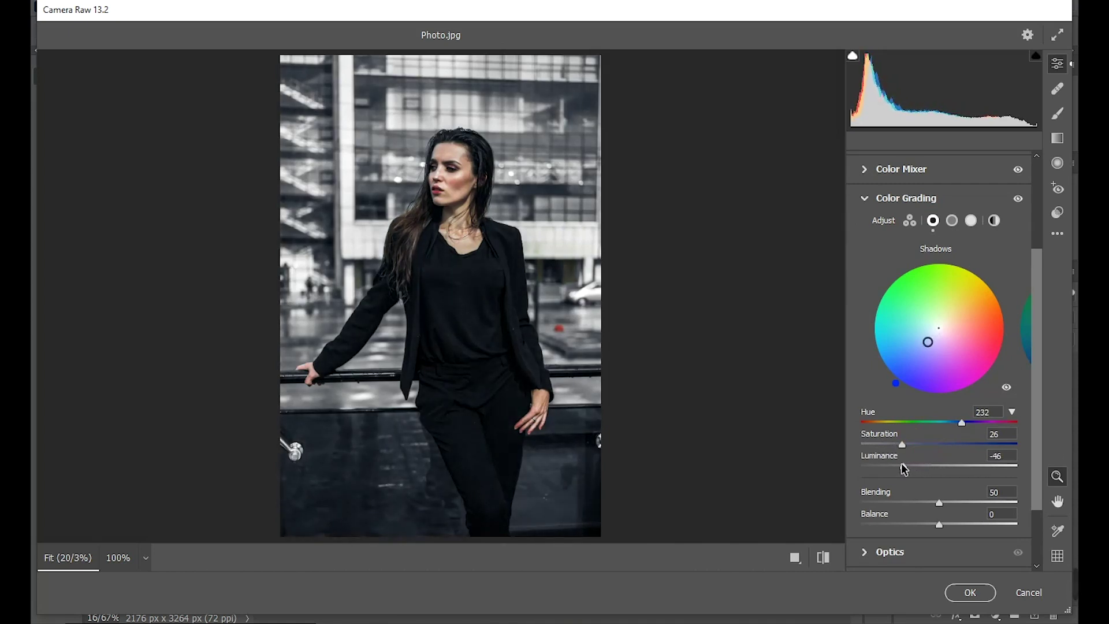
{"action": "left_click", "coordinate": [902, 465]}
{"action": "left_click", "coordinate": [952, 224]}
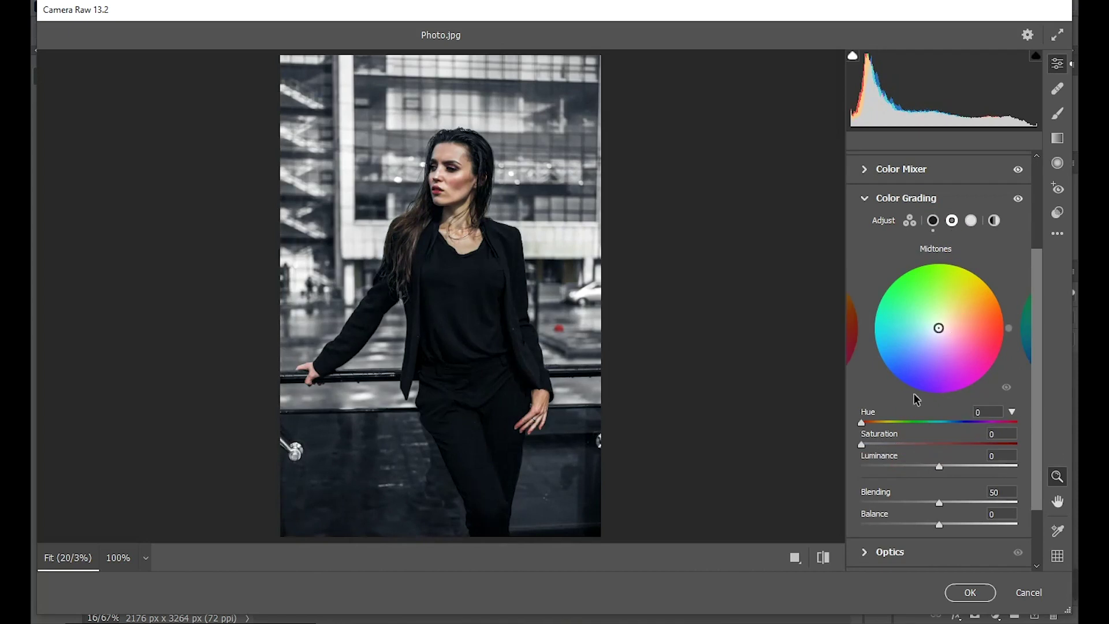
Give the midtones Hue 215, Saturation 10, Luminance +22, with Blending 73 and Balance -30
{"action": "left_click", "coordinate": [886, 445]}
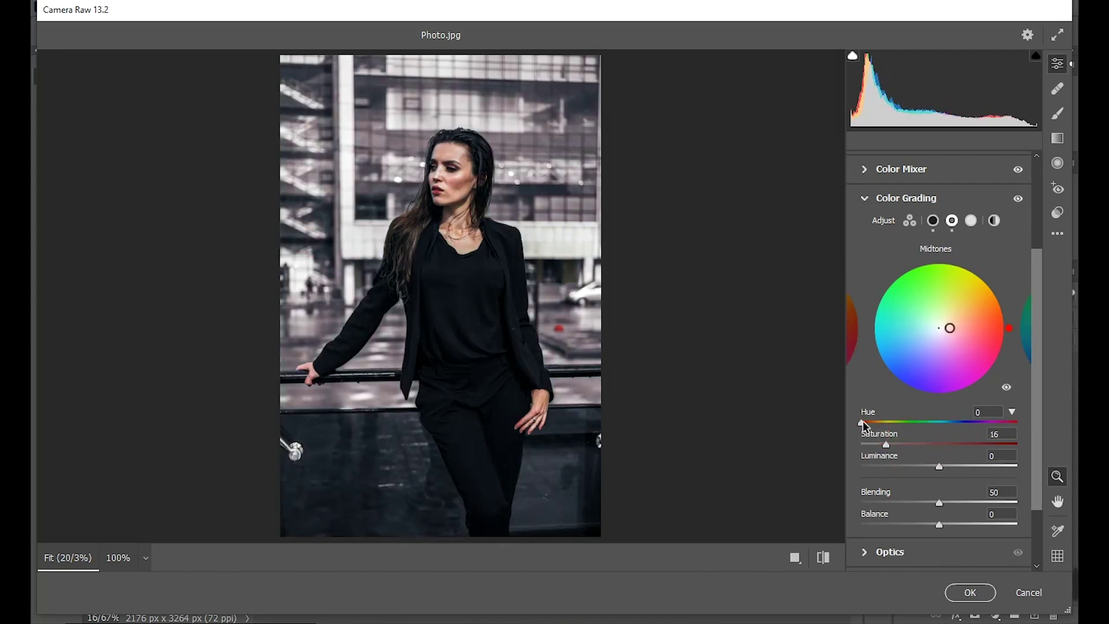
{"action": "left_click_drag", "start_coordinate": [862, 423], "coordinate": [956, 425]}
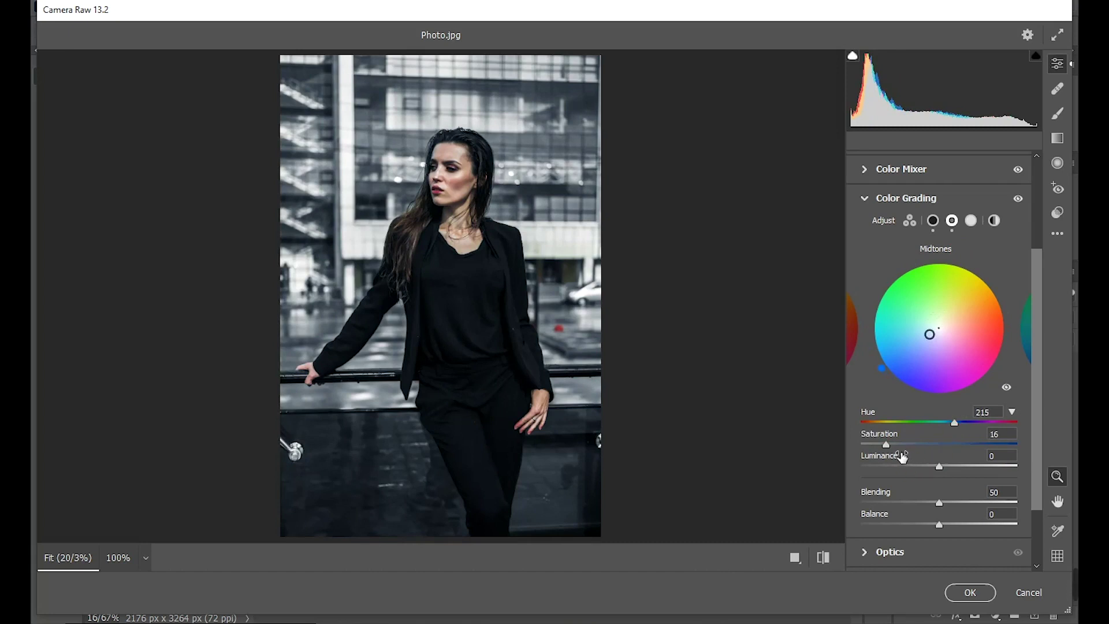
{"action": "left_click_drag", "start_coordinate": [887, 445], "coordinate": [876, 446]}
{"action": "mouse_move", "coordinate": [940, 475]}
{"action": "left_mouse_down"}
{"action": "mouse_move", "coordinate": [939, 466]}
{"action": "mouse_move", "coordinate": [957, 473]}
{"action": "left_mouse_up"}
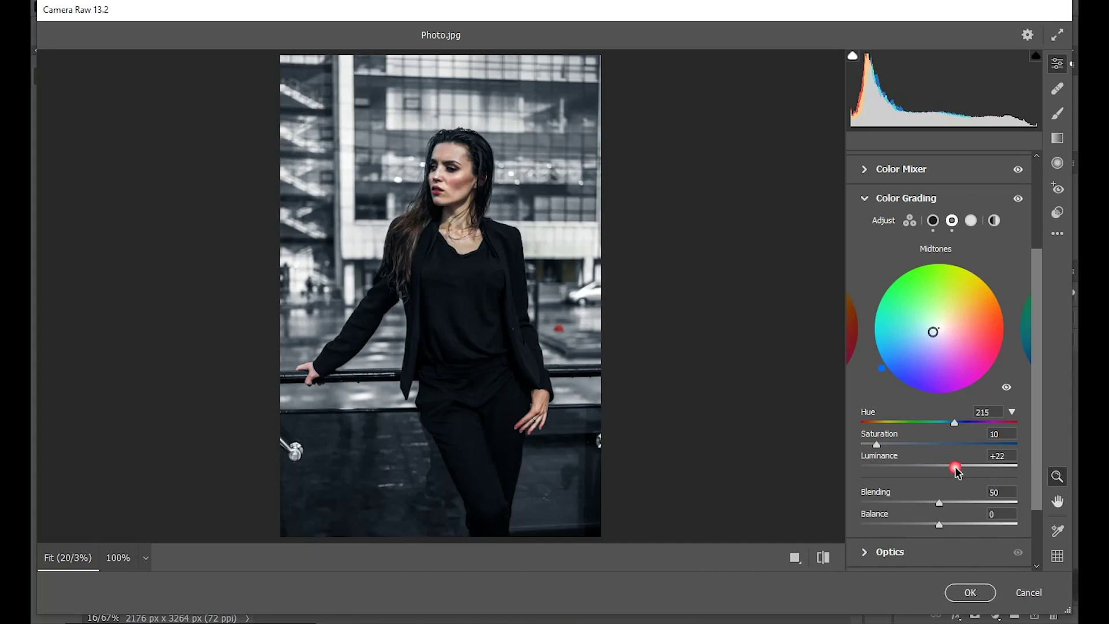
{"action": "mouse_move", "coordinate": [948, 502]}
{"action": "left_mouse_down"}
{"action": "mouse_move", "coordinate": [982, 502]}
{"action": "mouse_move", "coordinate": [903, 525]}
{"action": "mouse_move", "coordinate": [916, 524]}
{"action": "left_mouse_up"}
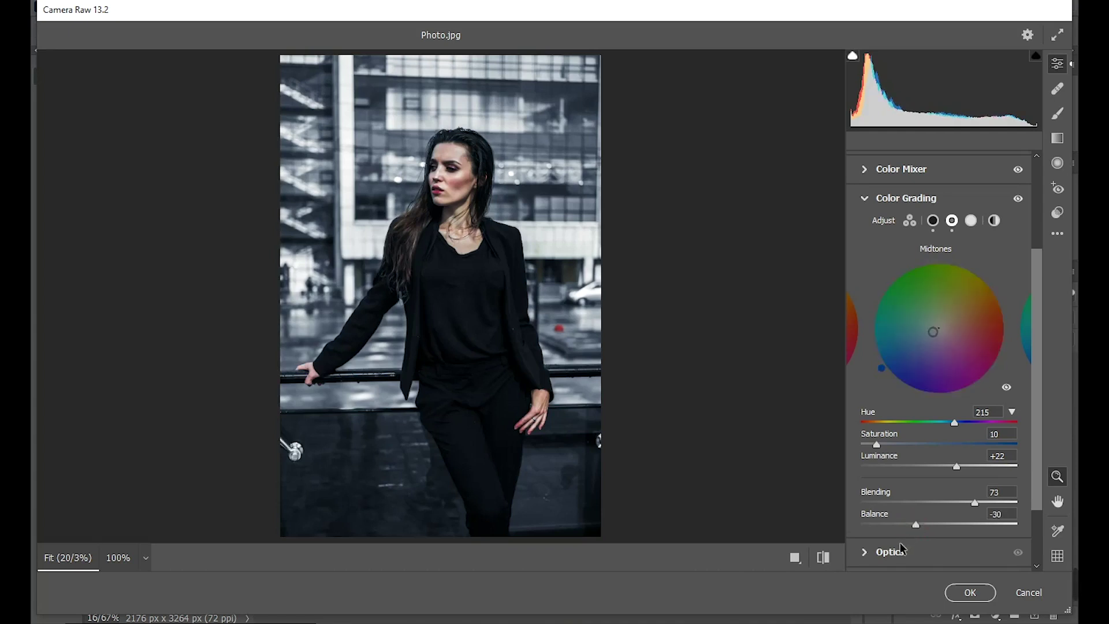
{"action": "scroll", "coordinate": [903, 546], "scroll_direction": "down", "scroll_amount": 3}
Set Vignetting to -21, compare against the defaults, and confirm the Camera Raw filter
{"action": "left_click", "coordinate": [873, 528]}
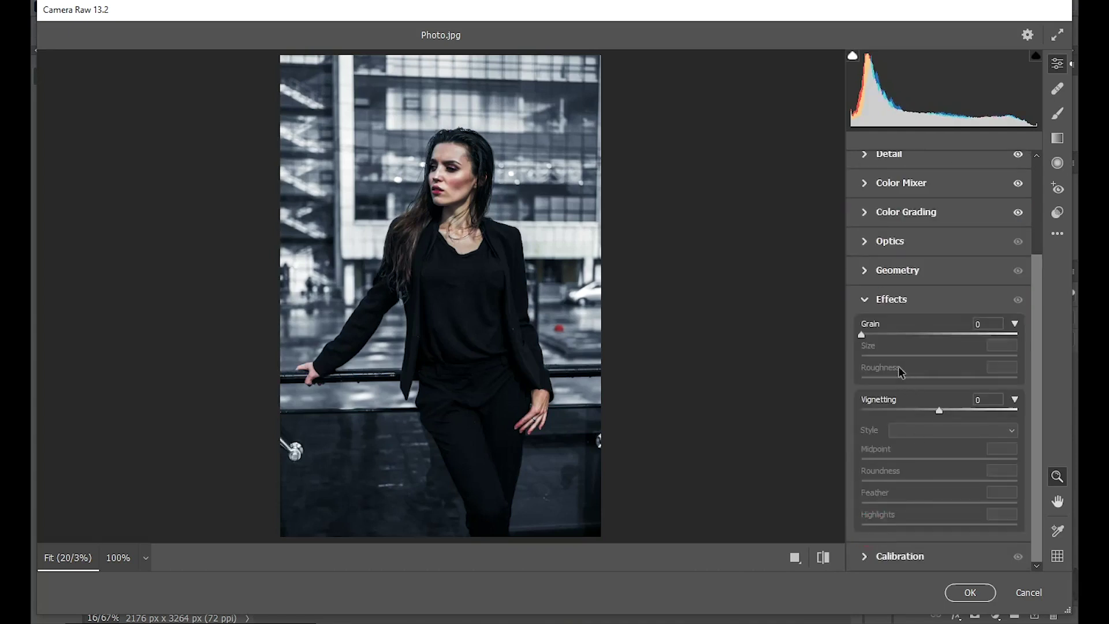
{"action": "left_click", "coordinate": [927, 410]}
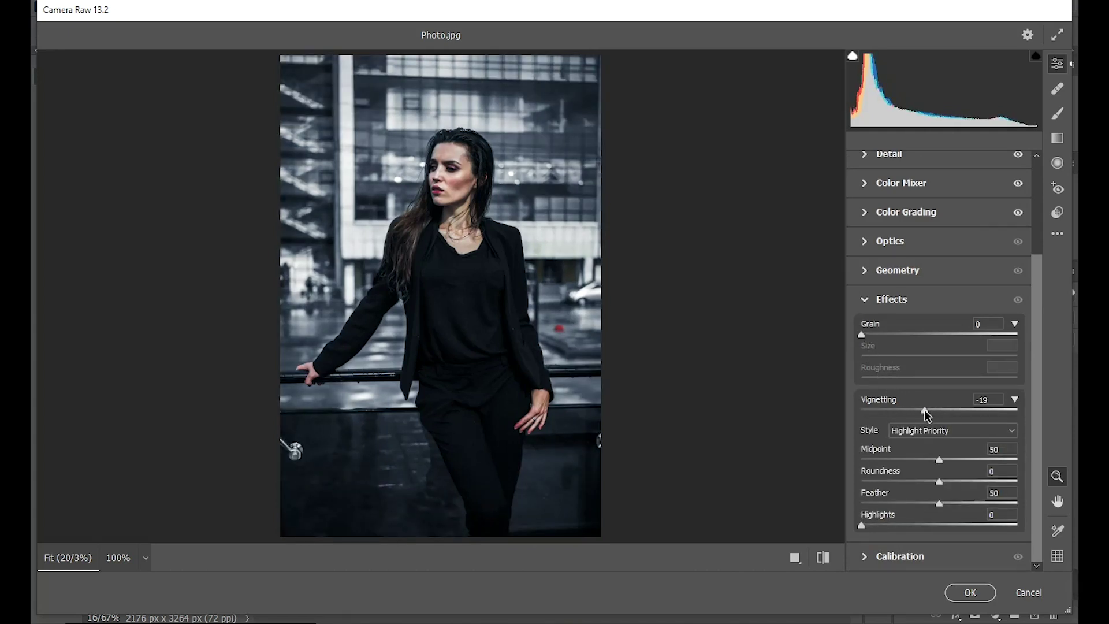
{"action": "left_click_drag", "start_coordinate": [927, 412], "coordinate": [925, 412]}
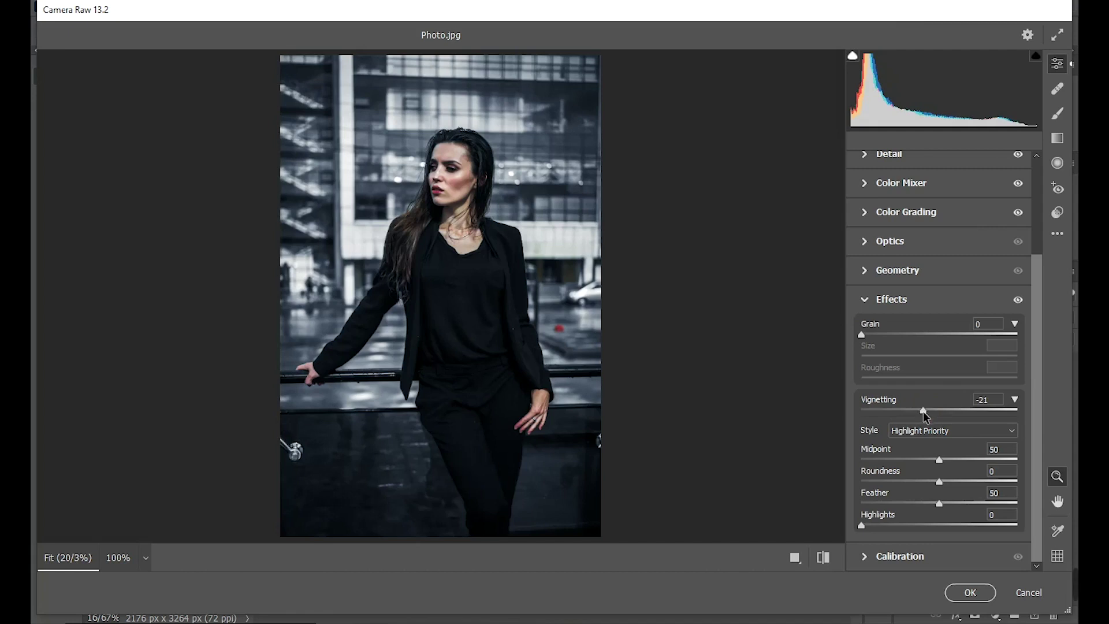
{"action": "left_click", "coordinate": [824, 562]}
{"action": "left_click", "coordinate": [823, 562]}
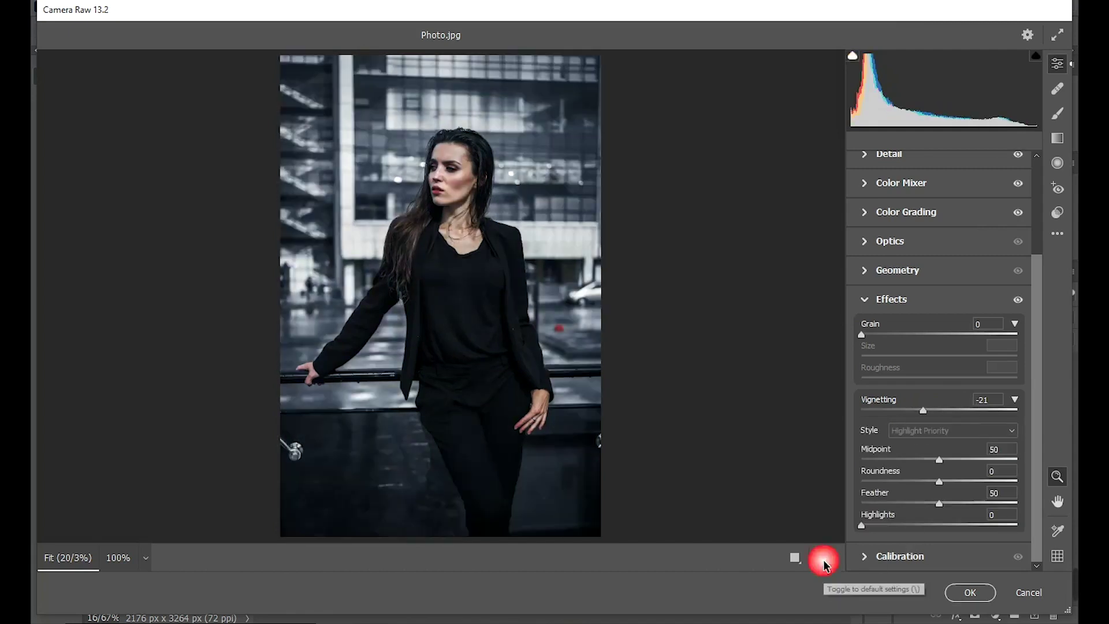
{"action": "left_click", "coordinate": [970, 592]}
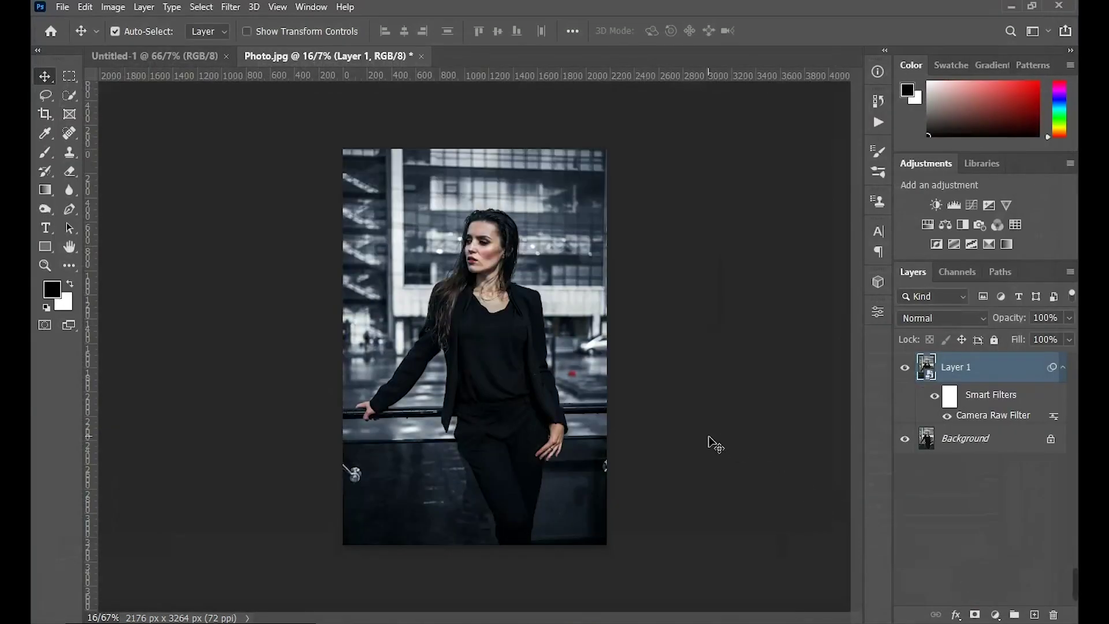
{"action": "key", "text": "ctrl+plus"}
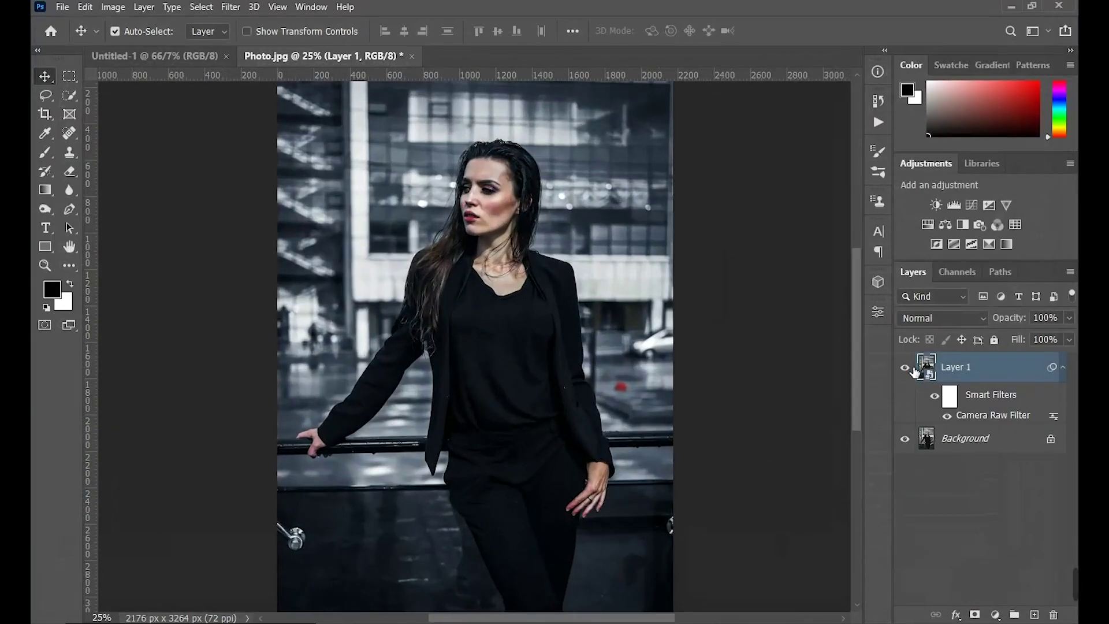
{"action": "left_click", "coordinate": [911, 369]}
{"action": "left_click", "coordinate": [910, 368]}
{"action": "left_click", "coordinate": [908, 369]}
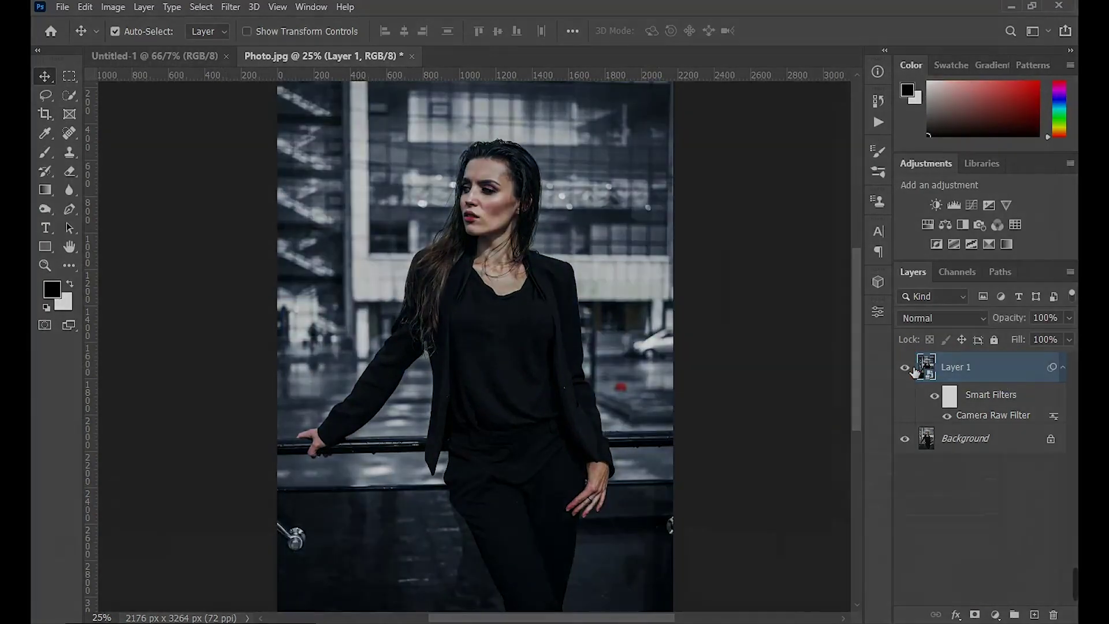